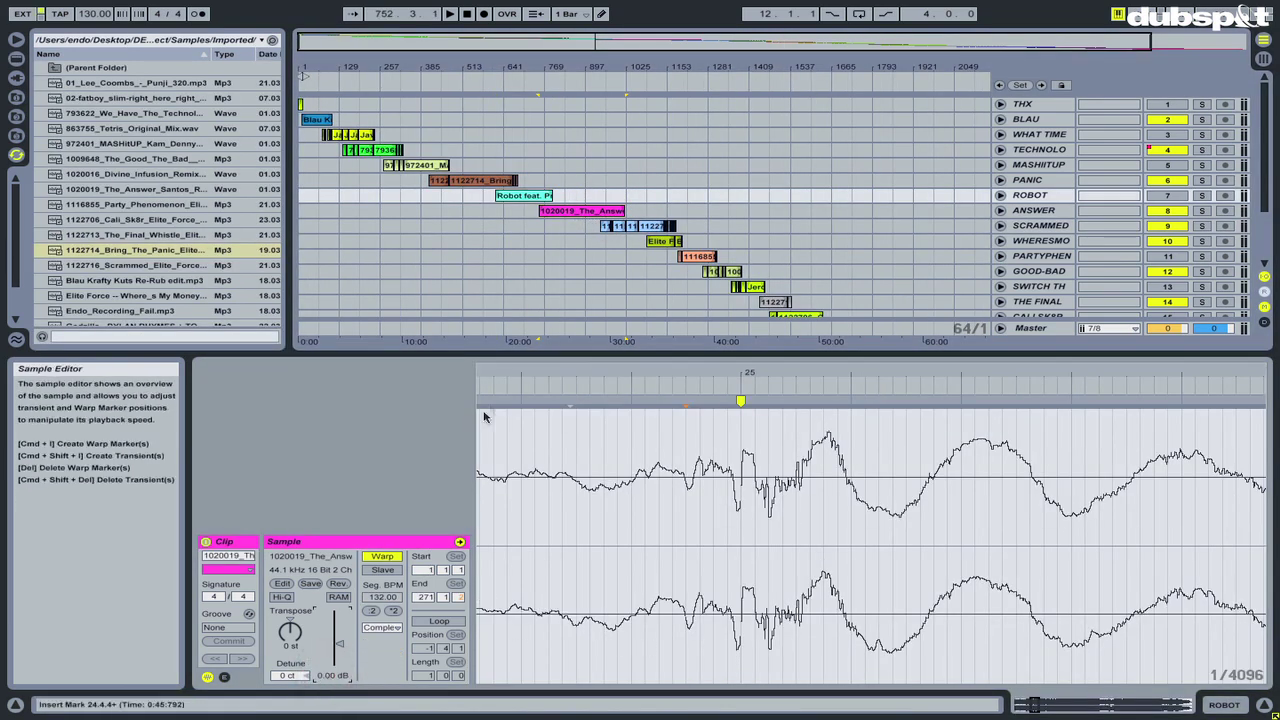
# Step: Find The Answer's +2.2 dB gain in the exported track list and compare it with Live's clip gain
pyautogui.press('super+Tab')
pyautogui.write('answer')
pyautogui.click(257, 561)
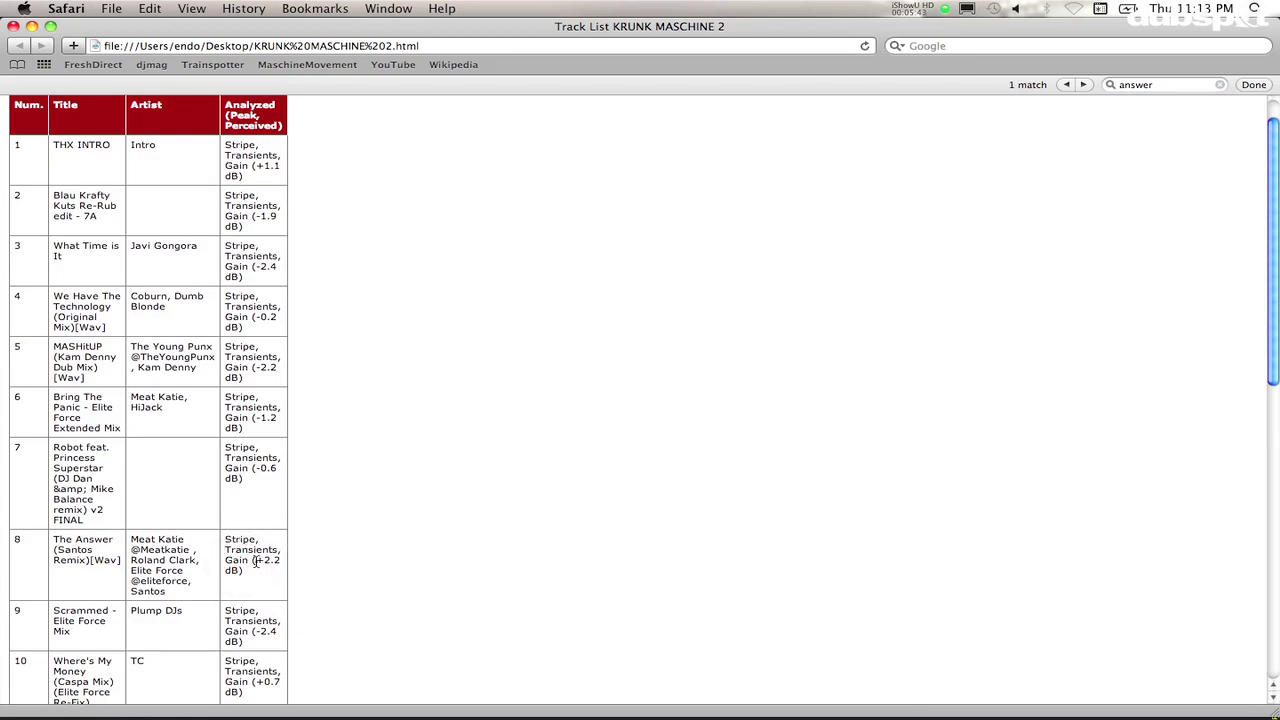
pyautogui.press('super+Tab')
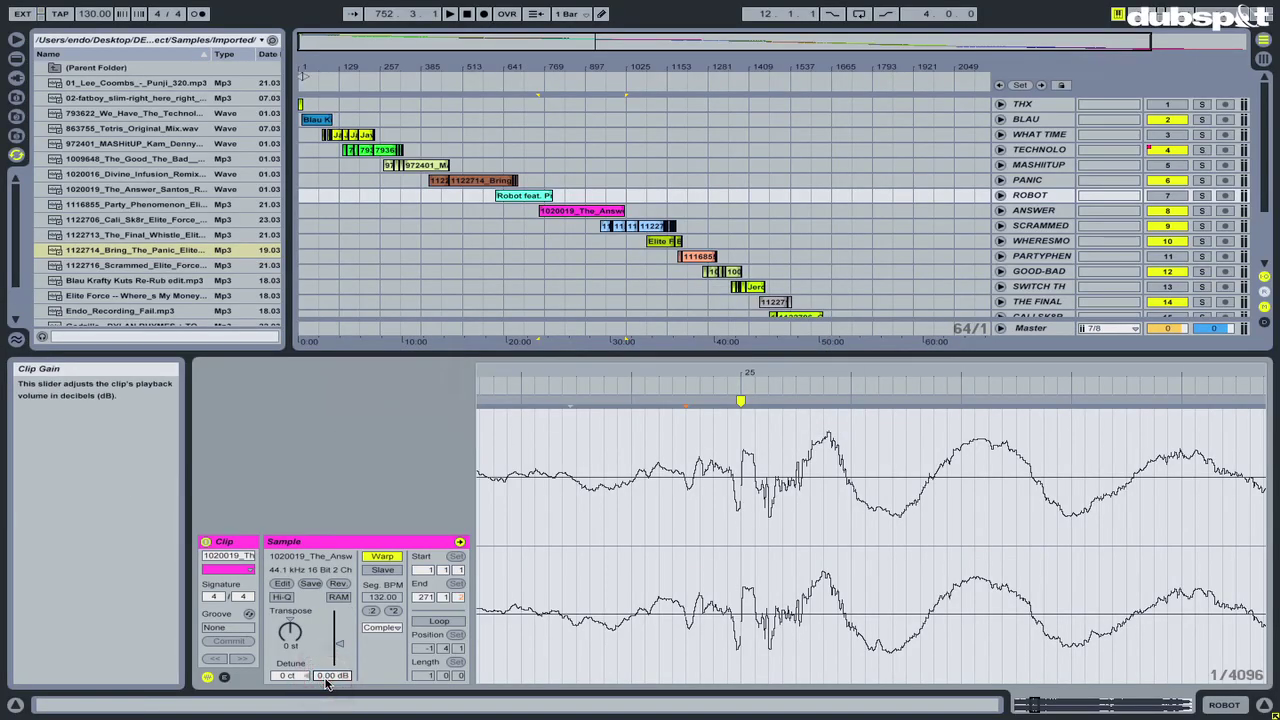
# Step: Select the Robot clip, zoom to the bar 749 overlap, play it, and unfold the ROBOT and ANSWER tracks
pyautogui.click(515, 195)
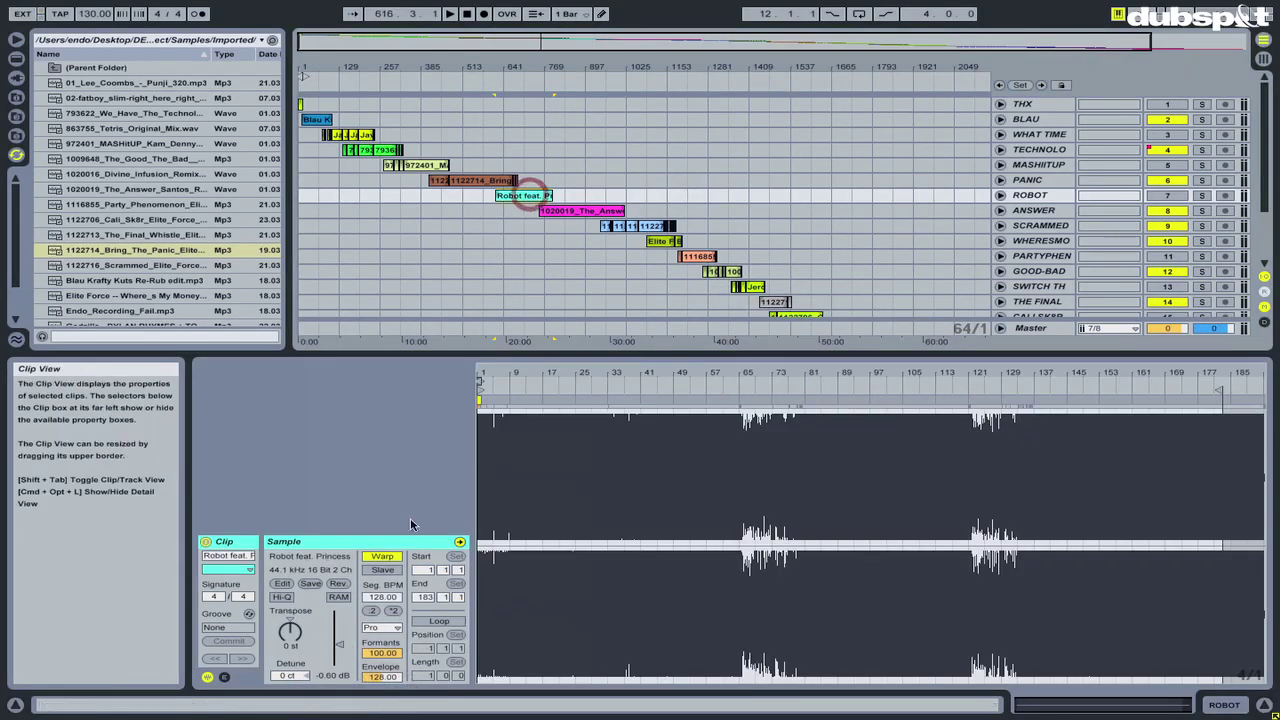
pyautogui.moveTo(545, 70); pyautogui.dragTo(549, 103)
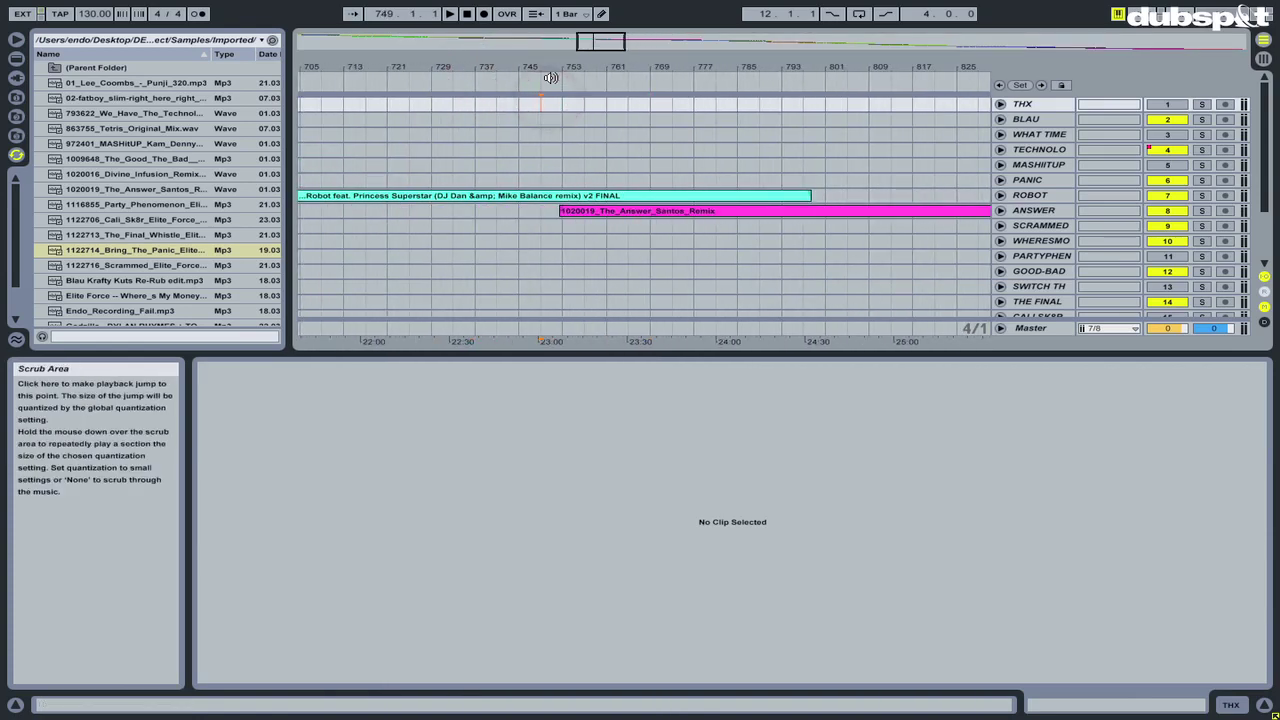
pyautogui.click(550, 81)
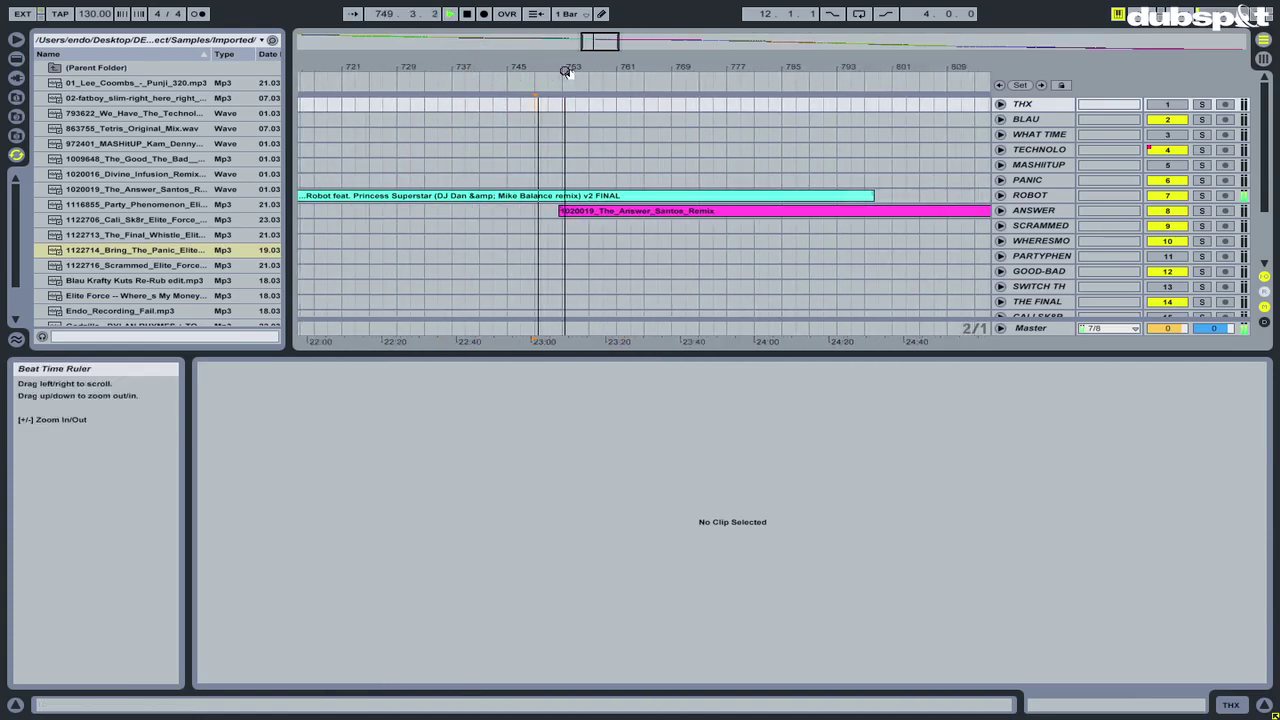
pyautogui.click(1000, 195)
pyautogui.click(15, 704)
pyautogui.hotkey('ctrl', 'alt', 'l')
pyautogui.click(1000, 464)
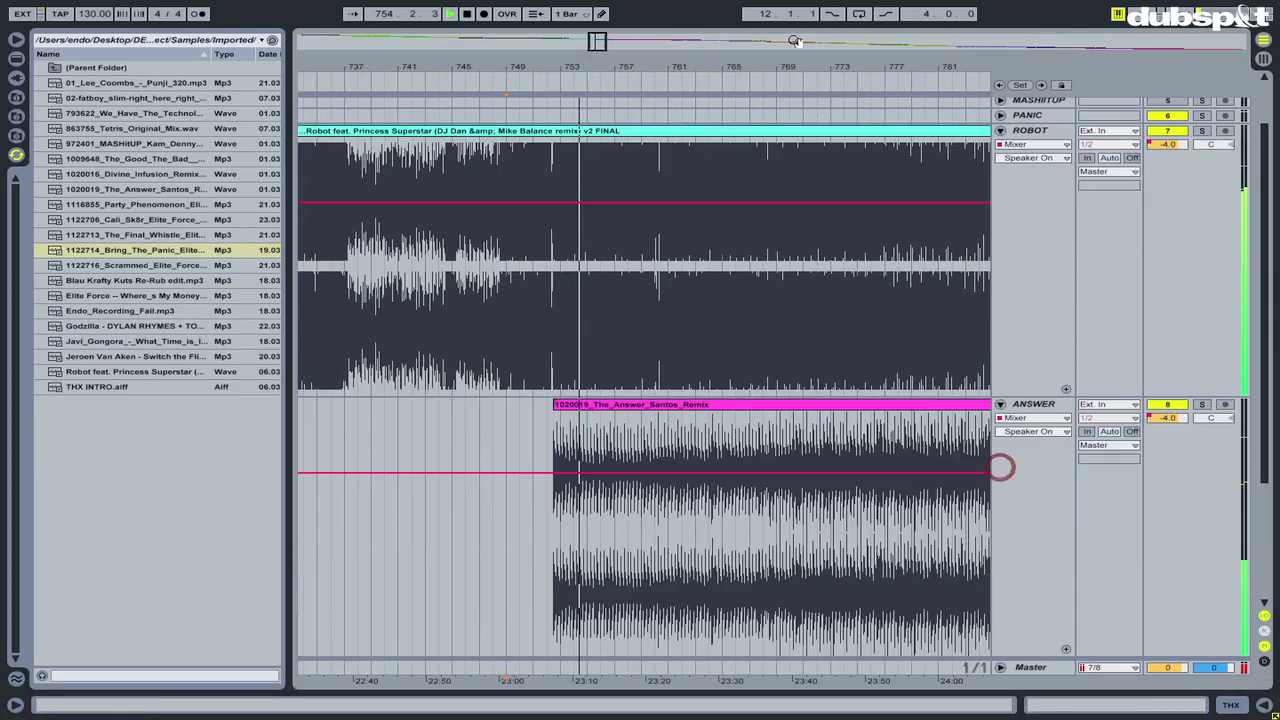
pyautogui.moveTo(800, 62); pyautogui.dragTo(766, 57)
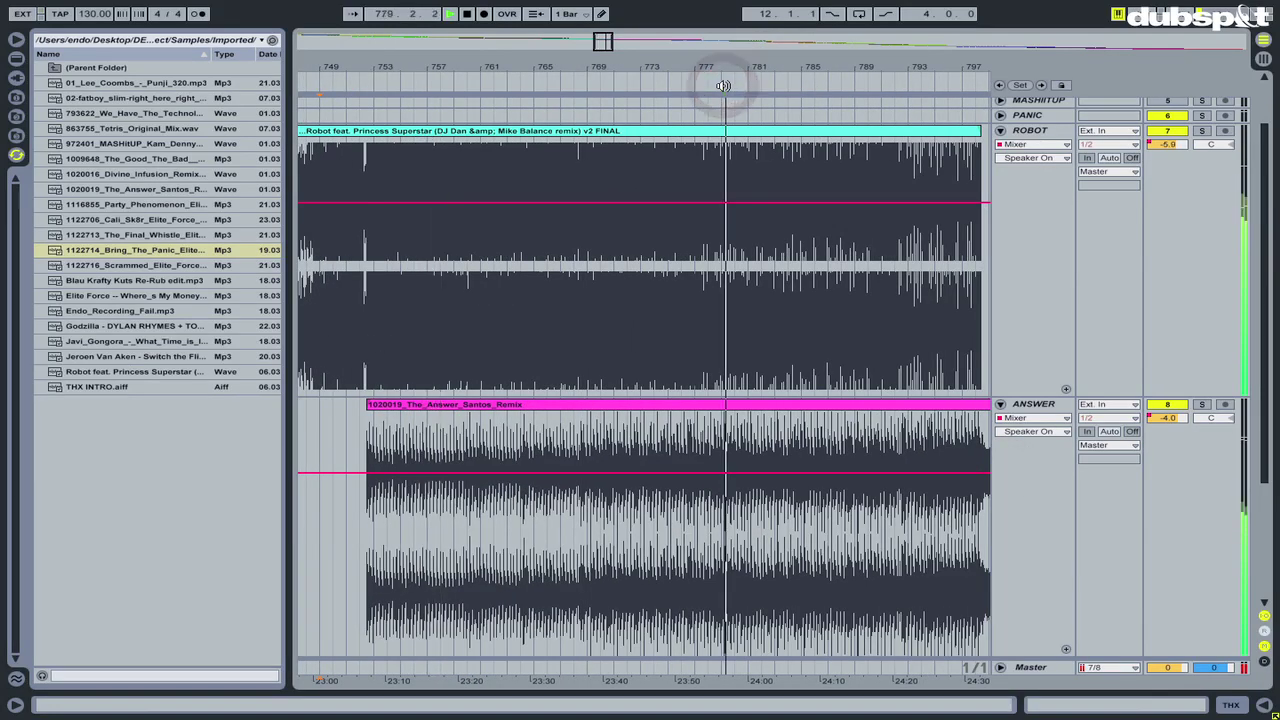
# Step: Audition ANSWER soloed, then hear all tracks playing together again
pyautogui.click(1201, 404)
pyautogui.click(1203, 133)
pyautogui.click(1203, 133)
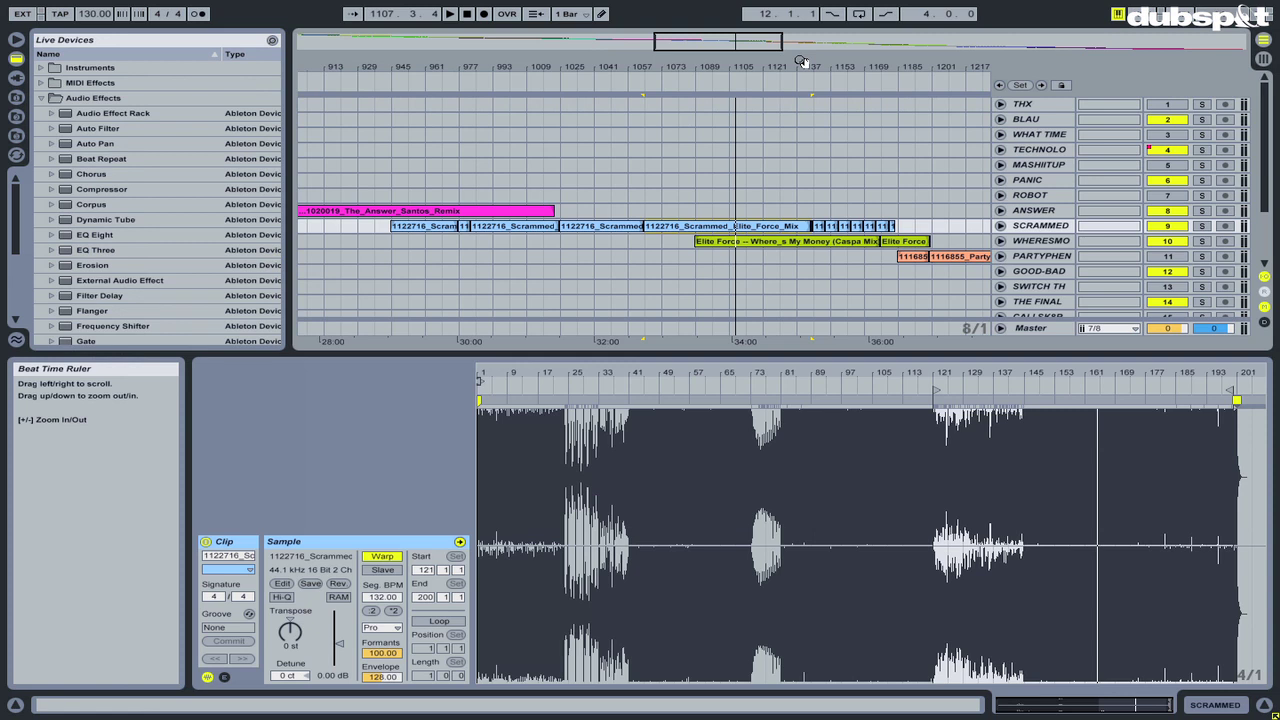
pyautogui.press('super+Tab')
pyautogui.press('super+Tab')
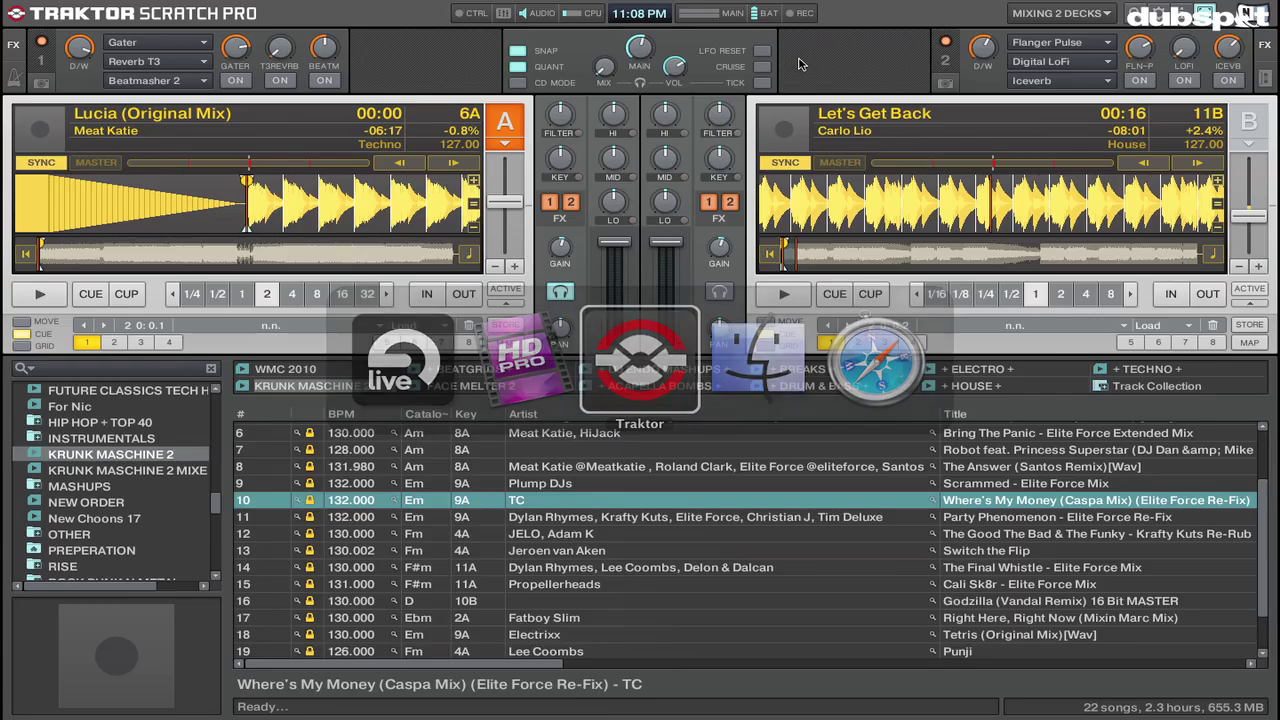
# Step: Load Robot, The Answer, Scrammed, Where's My Money and Party Phenomenon onto deck A in turn, then select The Good The Bad & The Funky
pyautogui.click(621, 455)
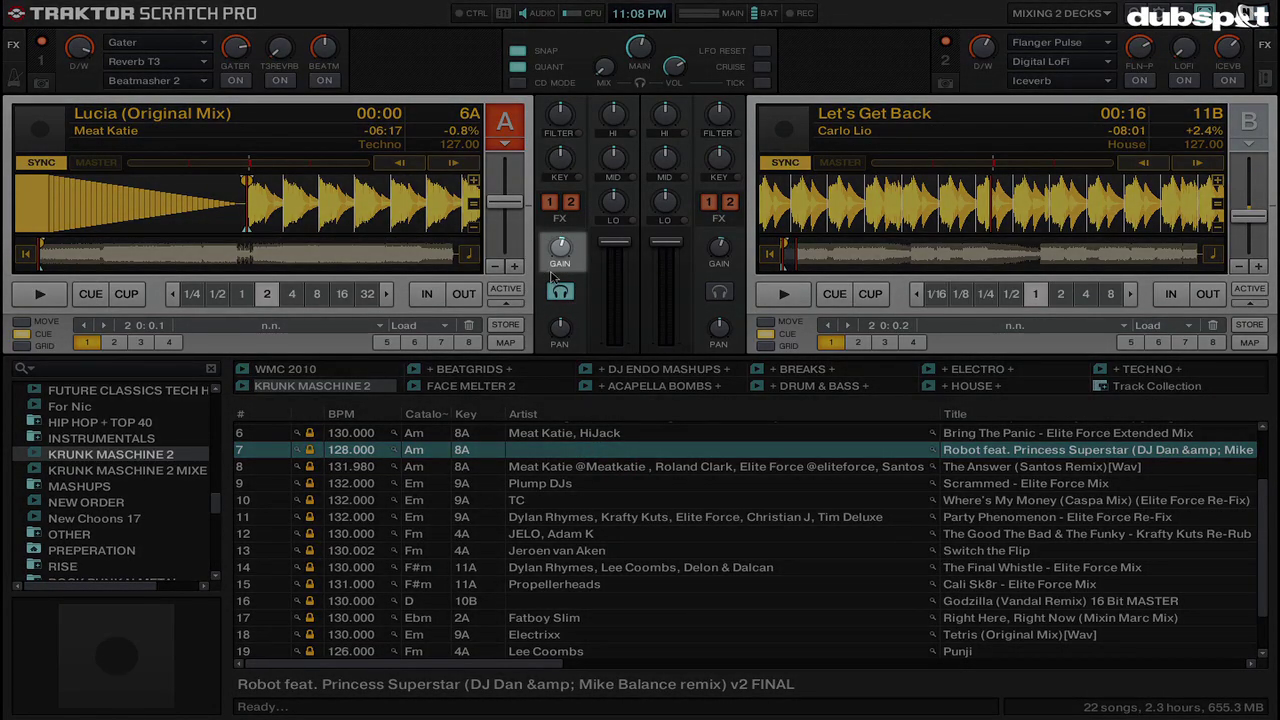
pyautogui.moveTo(530, 450); pyautogui.dragTo(330, 190)
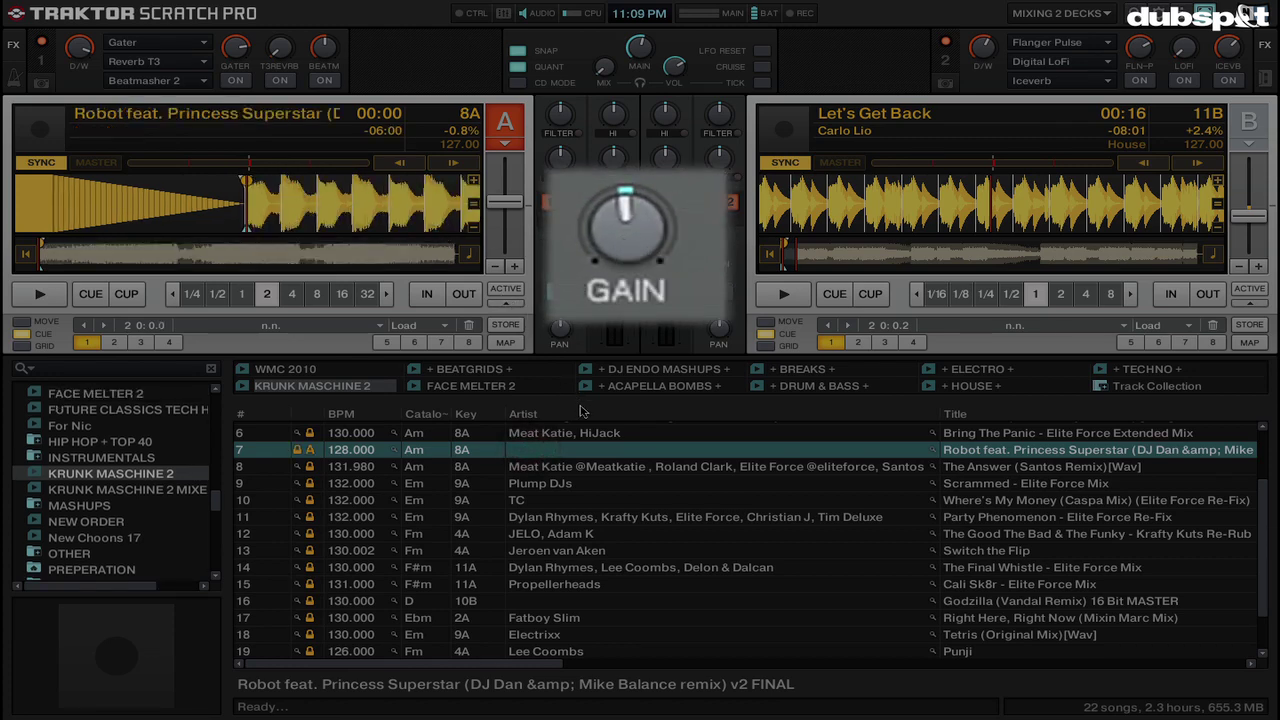
pyautogui.moveTo(594, 468); pyautogui.dragTo(320, 238)
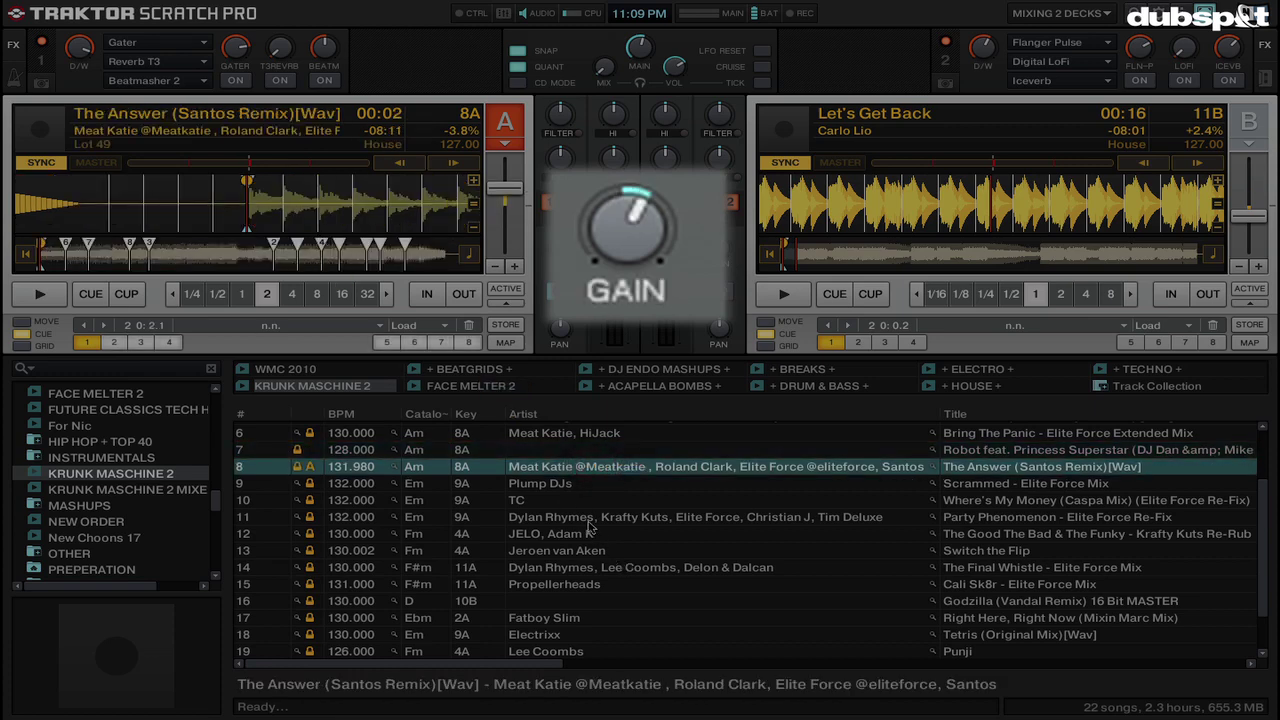
pyautogui.moveTo(565, 483); pyautogui.dragTo(292, 212)
pyautogui.click(527, 502)
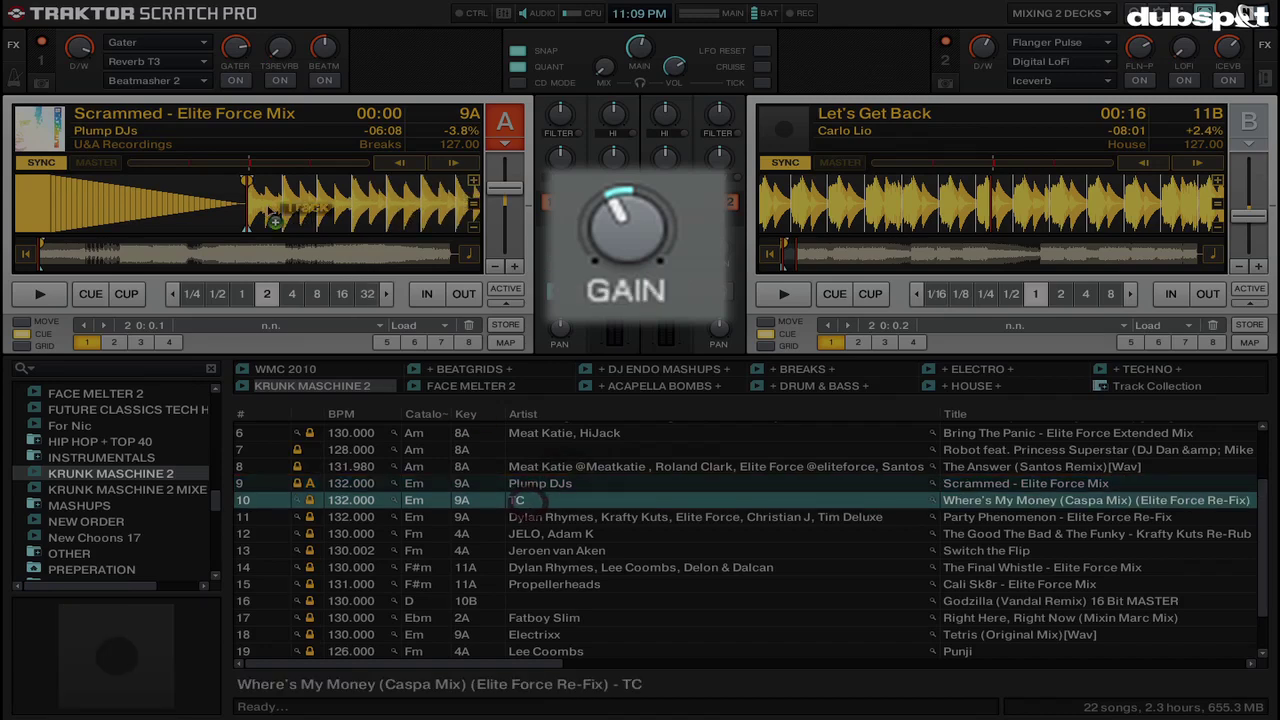
pyautogui.hotkey('ctrl', 'Left')
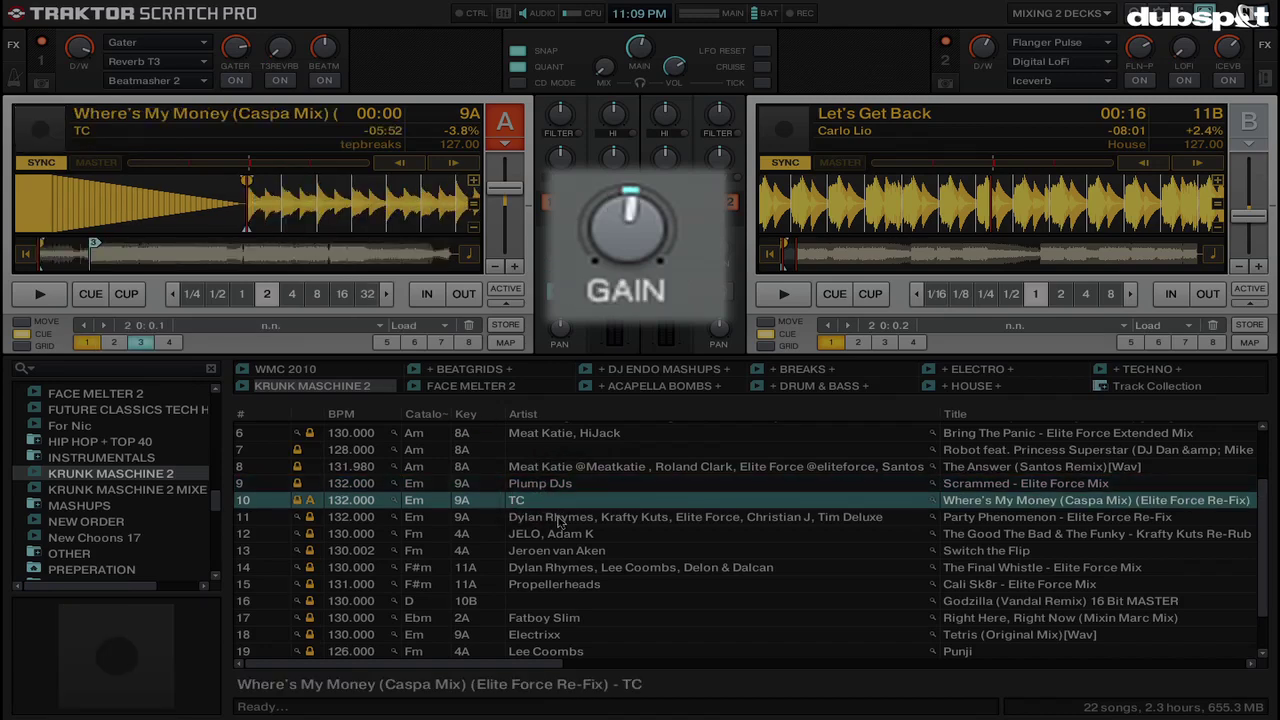
pyautogui.moveTo(557, 516)
pyautogui.mouseDown()
pyautogui.moveTo(245, 168)
pyautogui.moveTo(337, 270)
pyautogui.mouseUp()
pyautogui.click(555, 530)
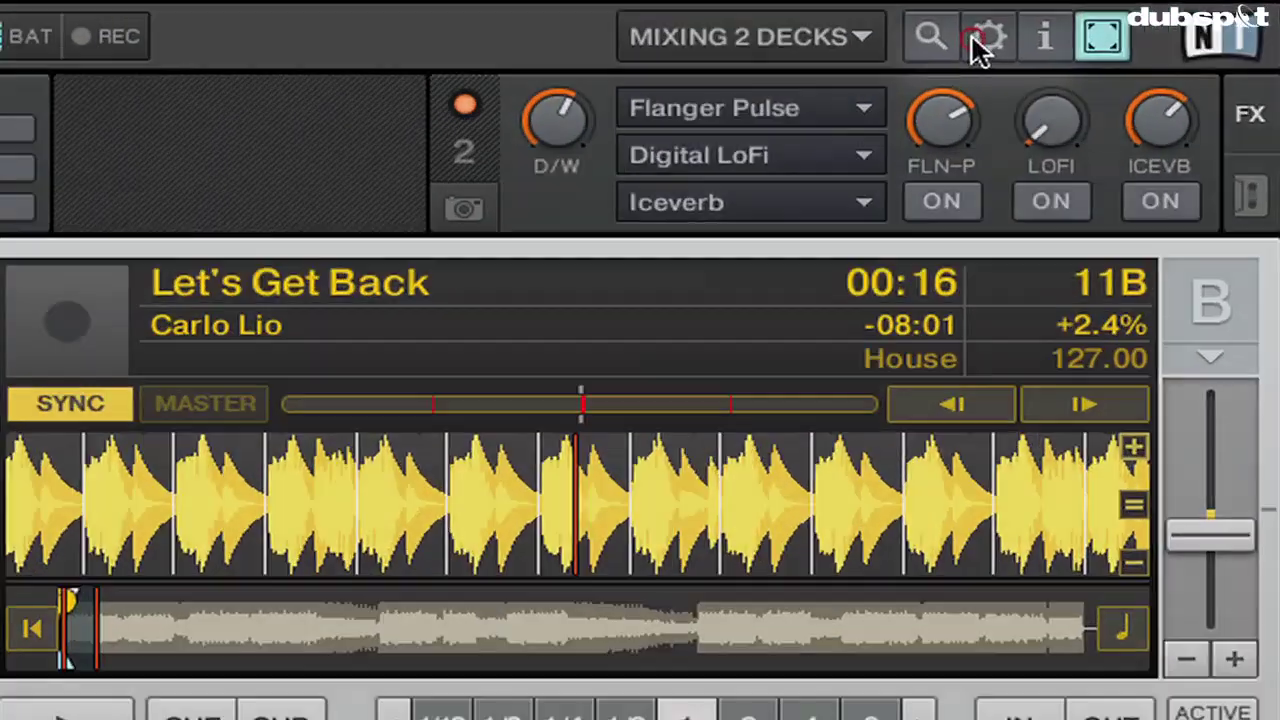
pyautogui.click(1145, 14)
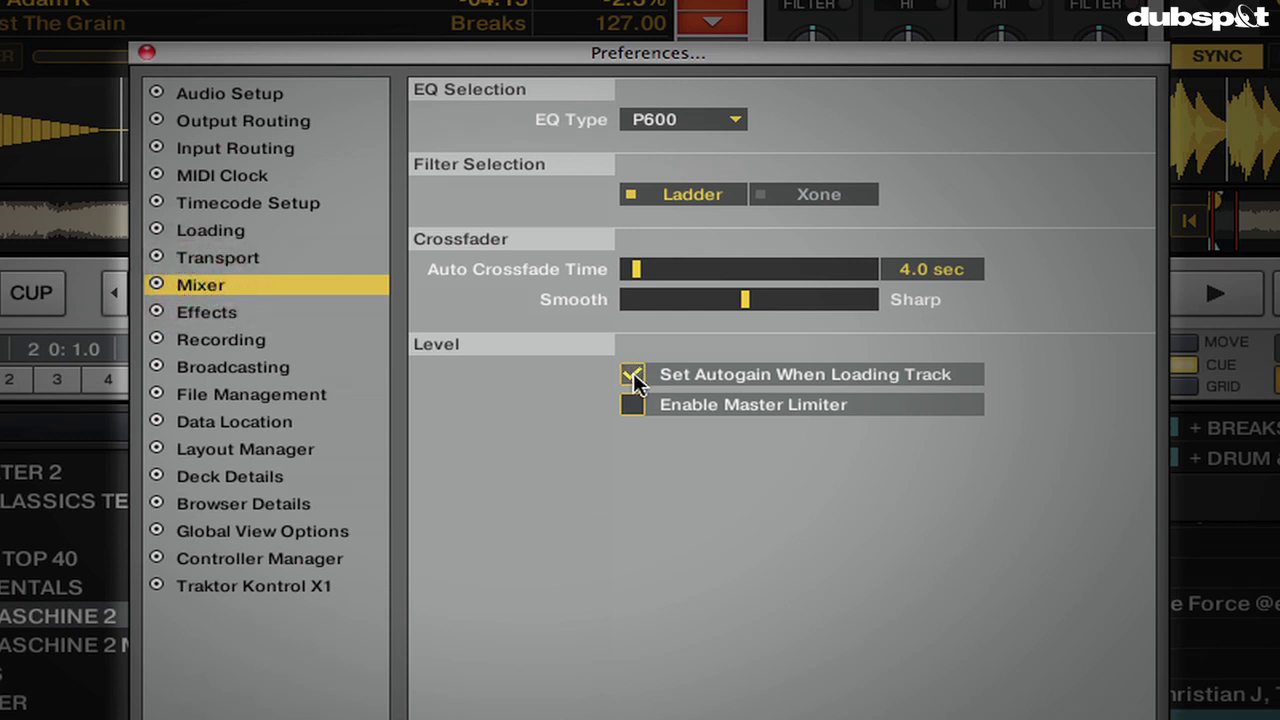
pyautogui.click(633, 374)
pyautogui.click(633, 374)
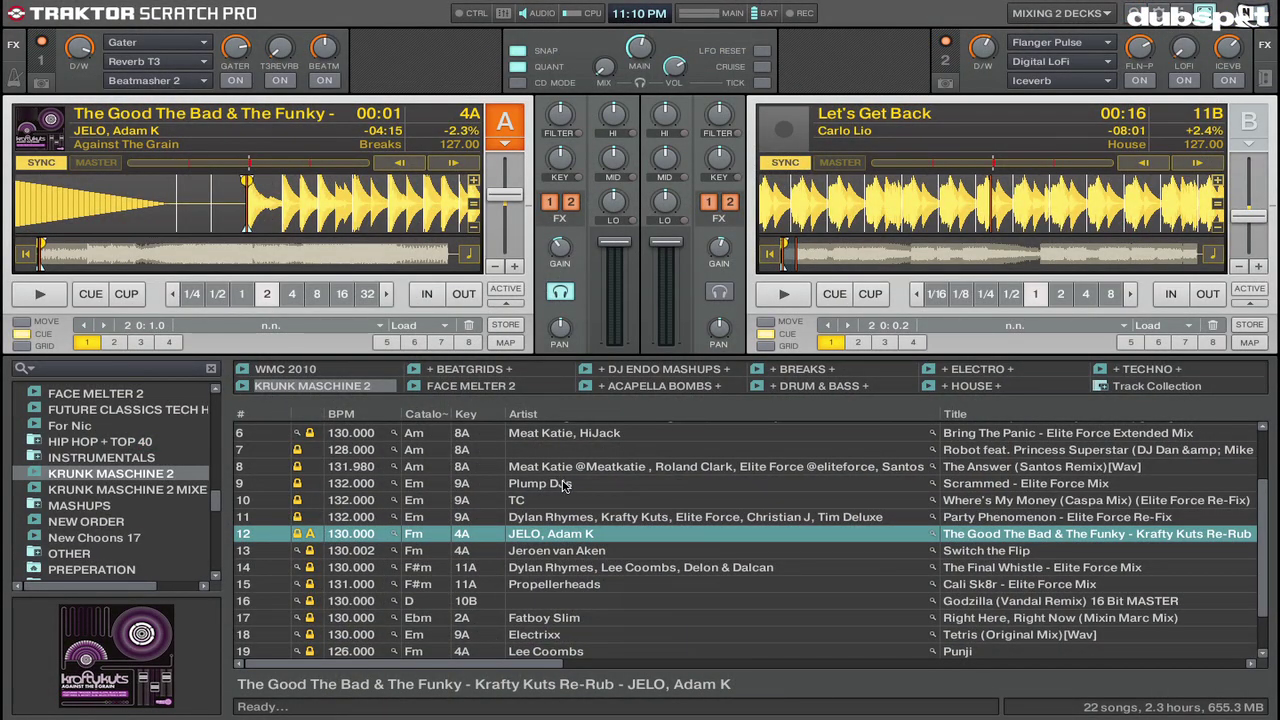
# Step: Load Scrammed and then the Robot track into deck A
pyautogui.click(566, 485)
pyautogui.moveTo(566, 485); pyautogui.dragTo(332, 160)
pyautogui.press('Up')
pyautogui.press('Up')
pyautogui.hotkey('ctrl', 'Left')
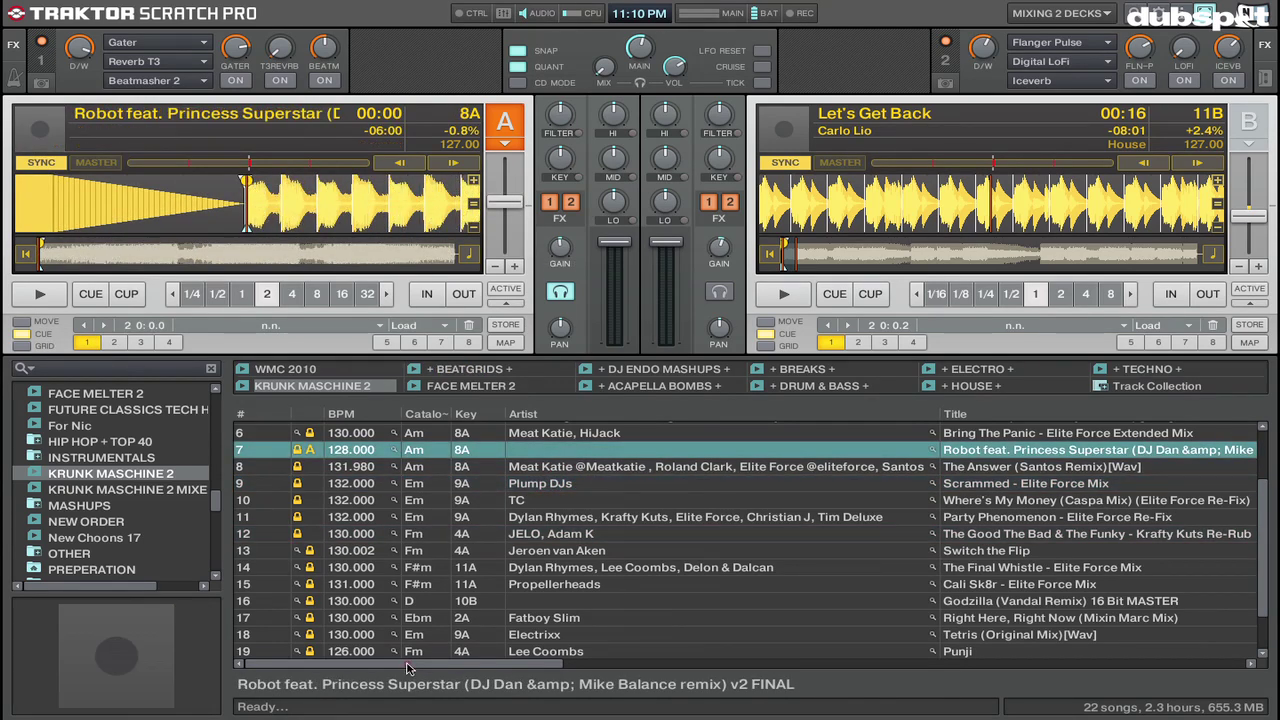
# Step: Add the Analyzed column to the KRUNK MASCHINE 2 track list
pyautogui.moveTo(407, 668); pyautogui.dragTo(1060, 665)
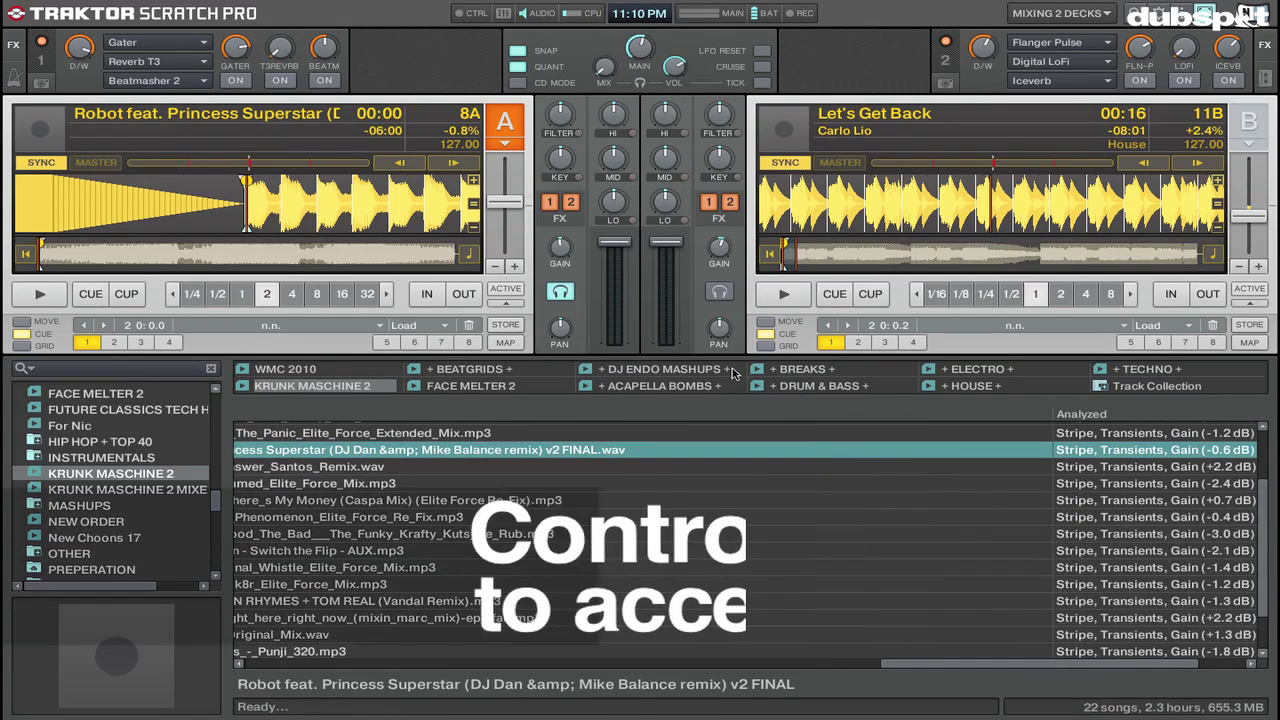
pyautogui.keyDown('ctrl'); pyautogui.click(975, 408); pyautogui.keyUp('ctrl')
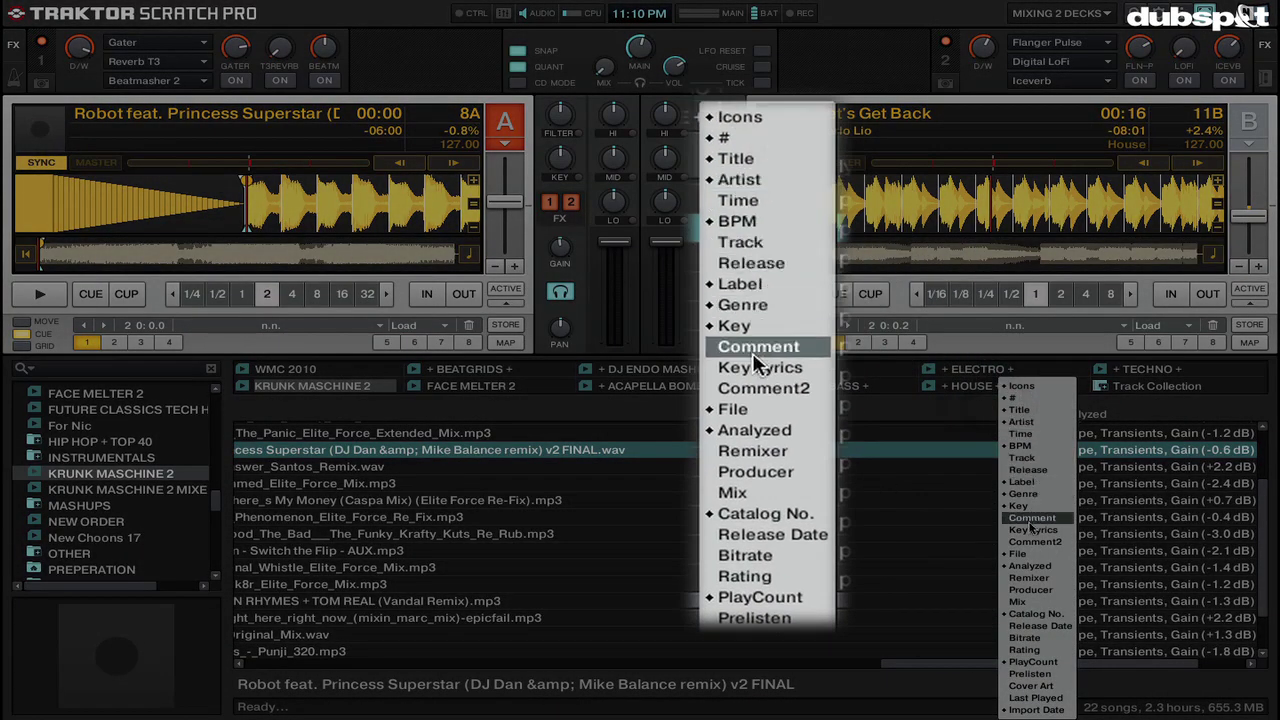
pyautogui.click(1030, 566)
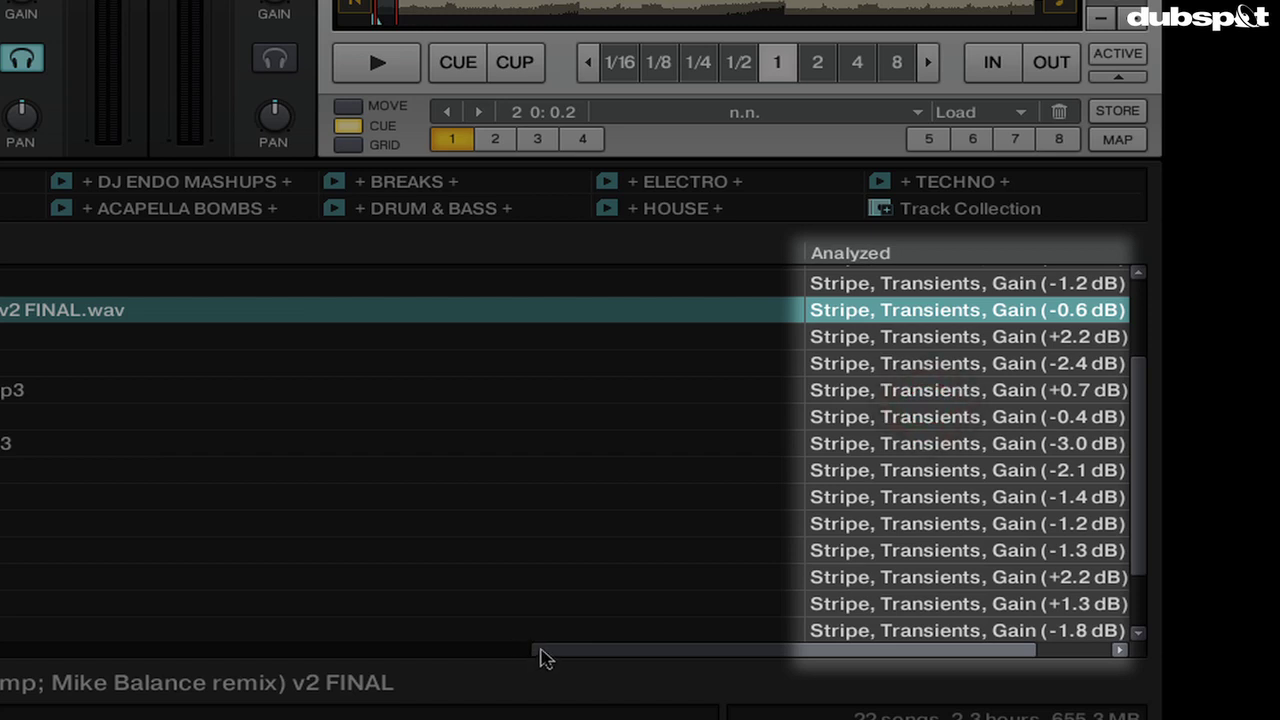
pyautogui.moveTo(563, 652); pyautogui.dragTo(828, 640)
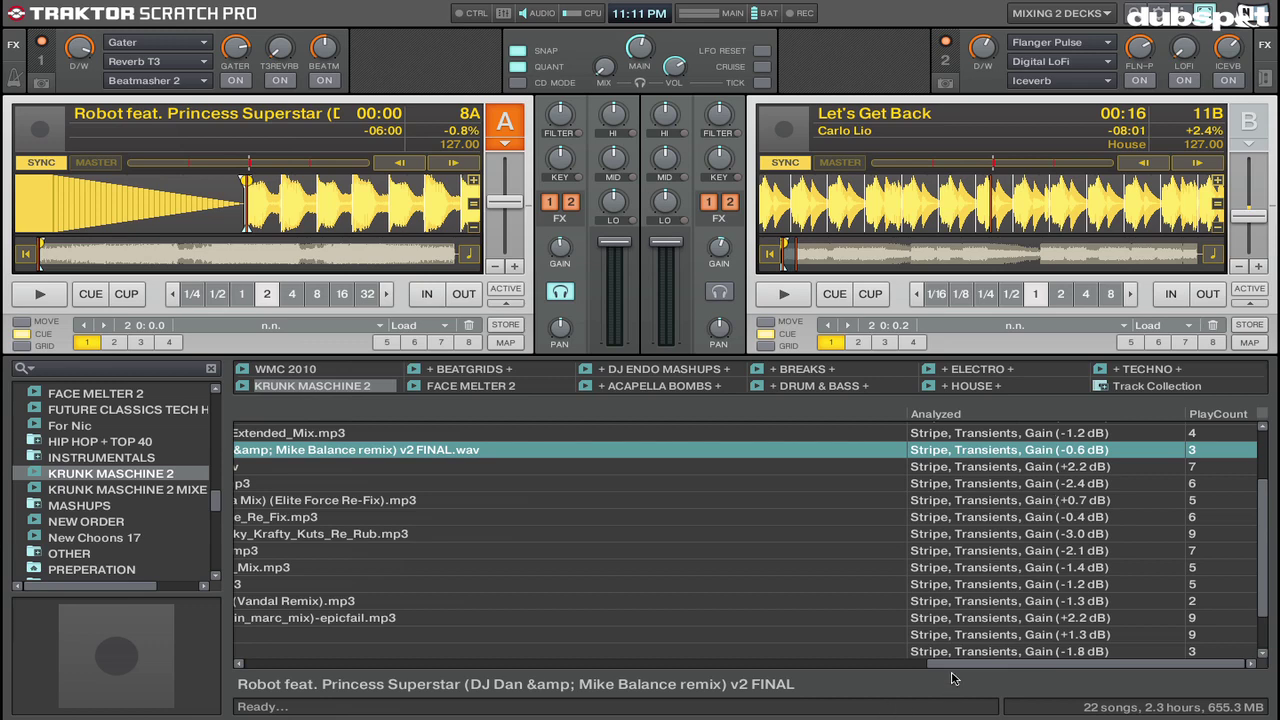
# Step: Bring up the KRUNK MASCHINE 2 playlist's options menu offering Save as Webpage
pyautogui.moveTo(946, 670); pyautogui.dragTo(326, 394)
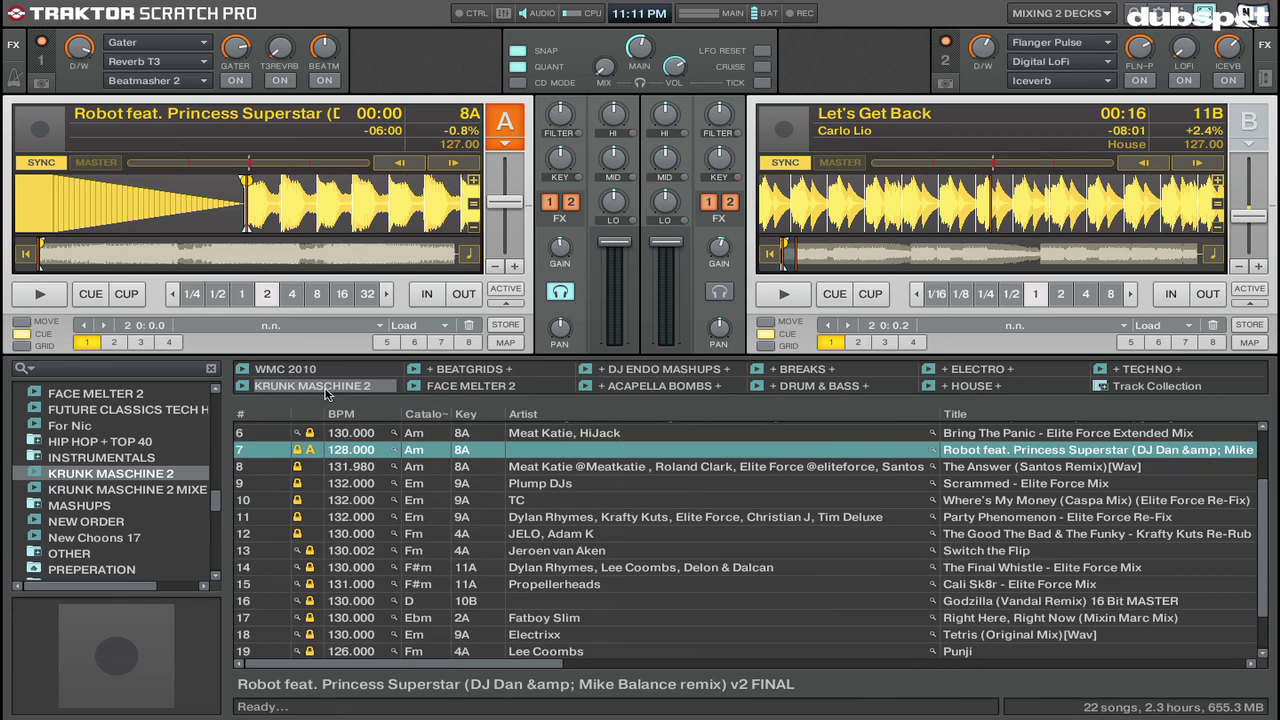
pyautogui.rightClick(326, 388)
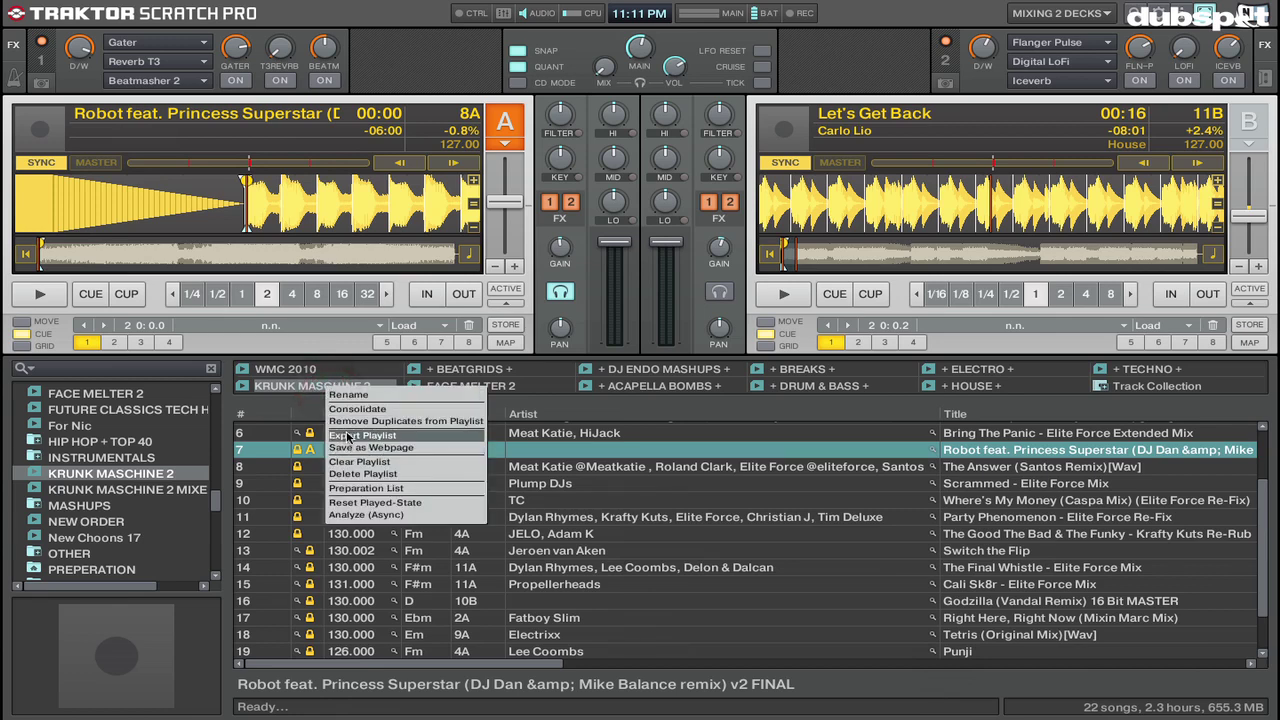
pyautogui.click(295, 388)
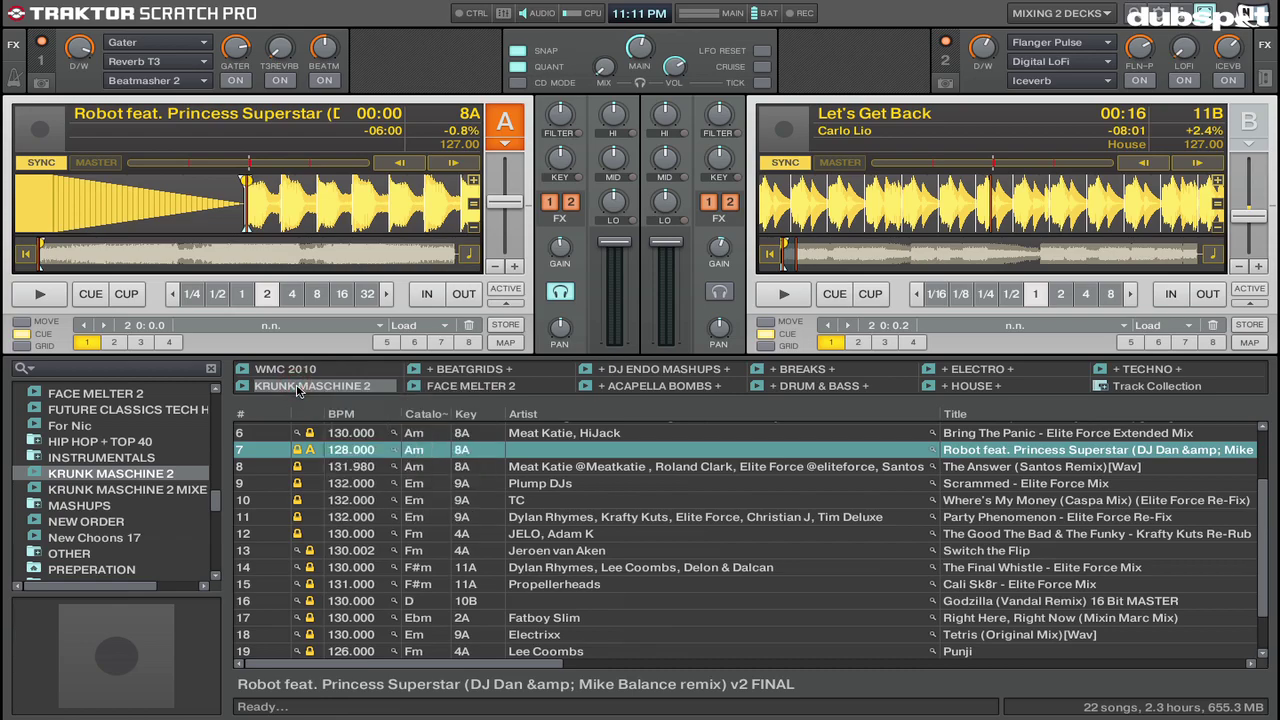
pyautogui.rightClick(297, 389)
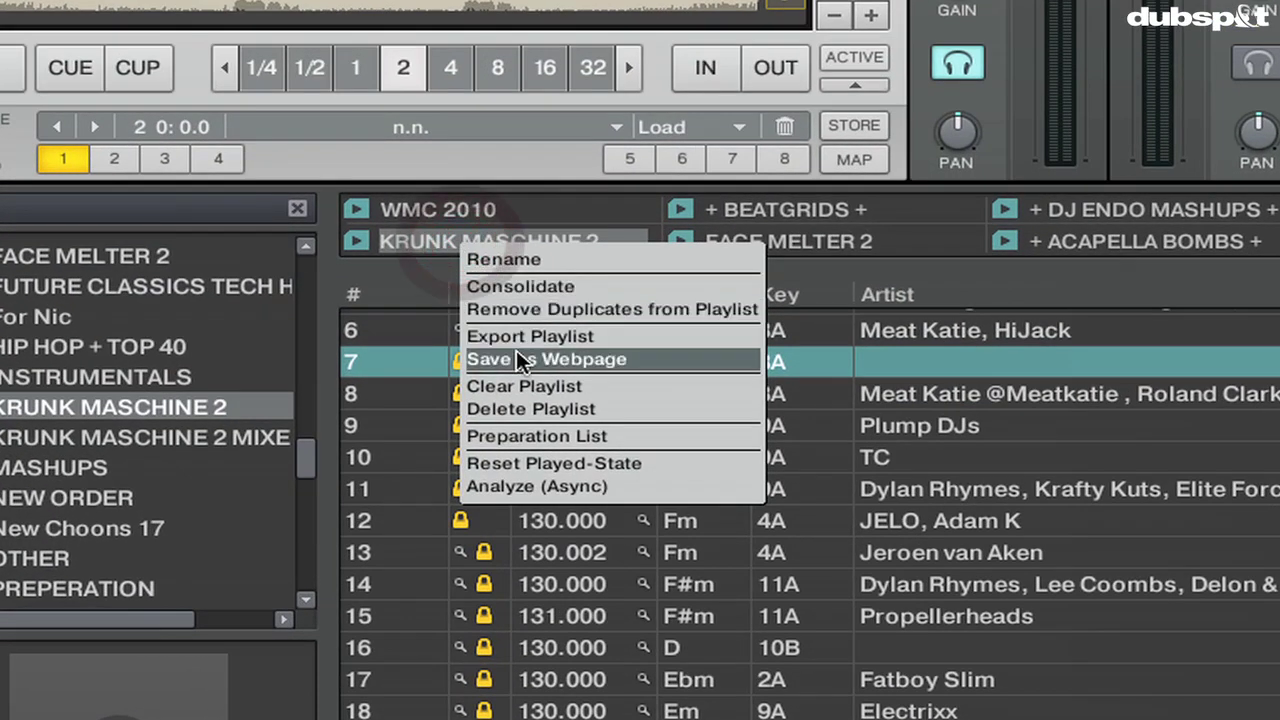
# Step: Choose Save as Webpage and exclude Time, BPM, Track, Release, Key, Comment, Rating, Lyrics, File and Remixer columns
pyautogui.click(517, 352)
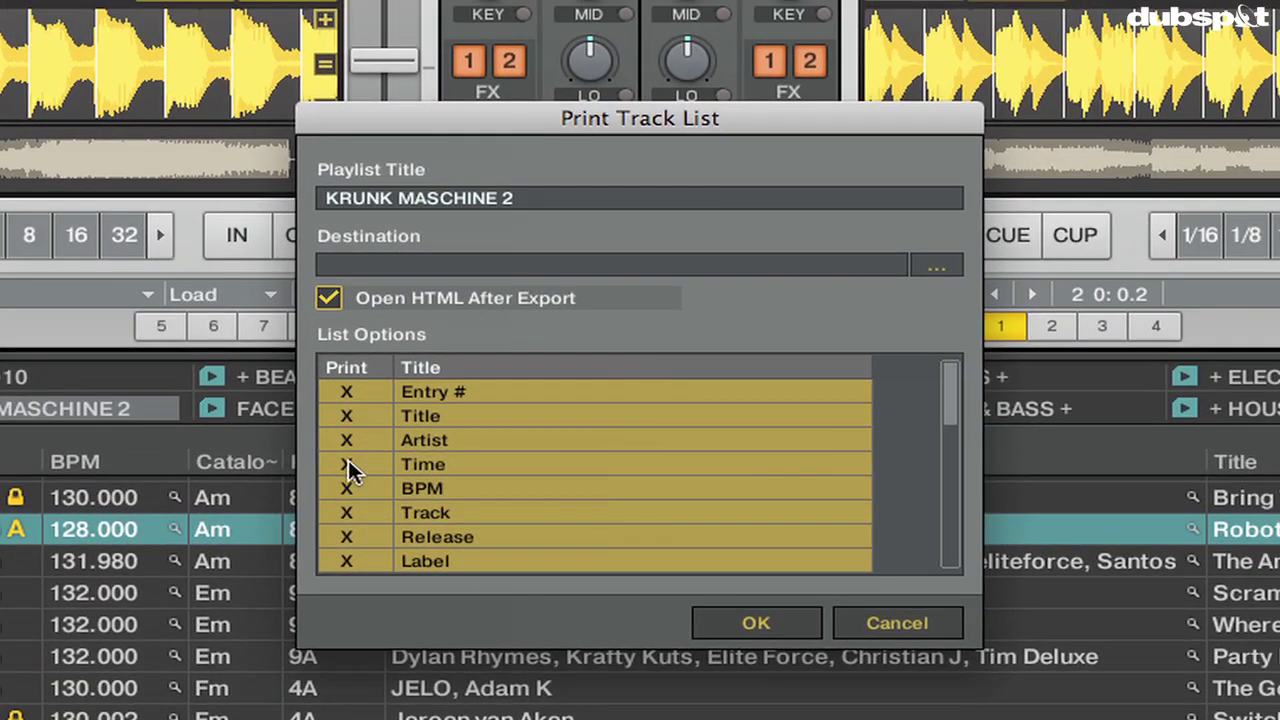
pyautogui.click(348, 464)
pyautogui.click(348, 488)
pyautogui.click(348, 512)
pyautogui.click(348, 536)
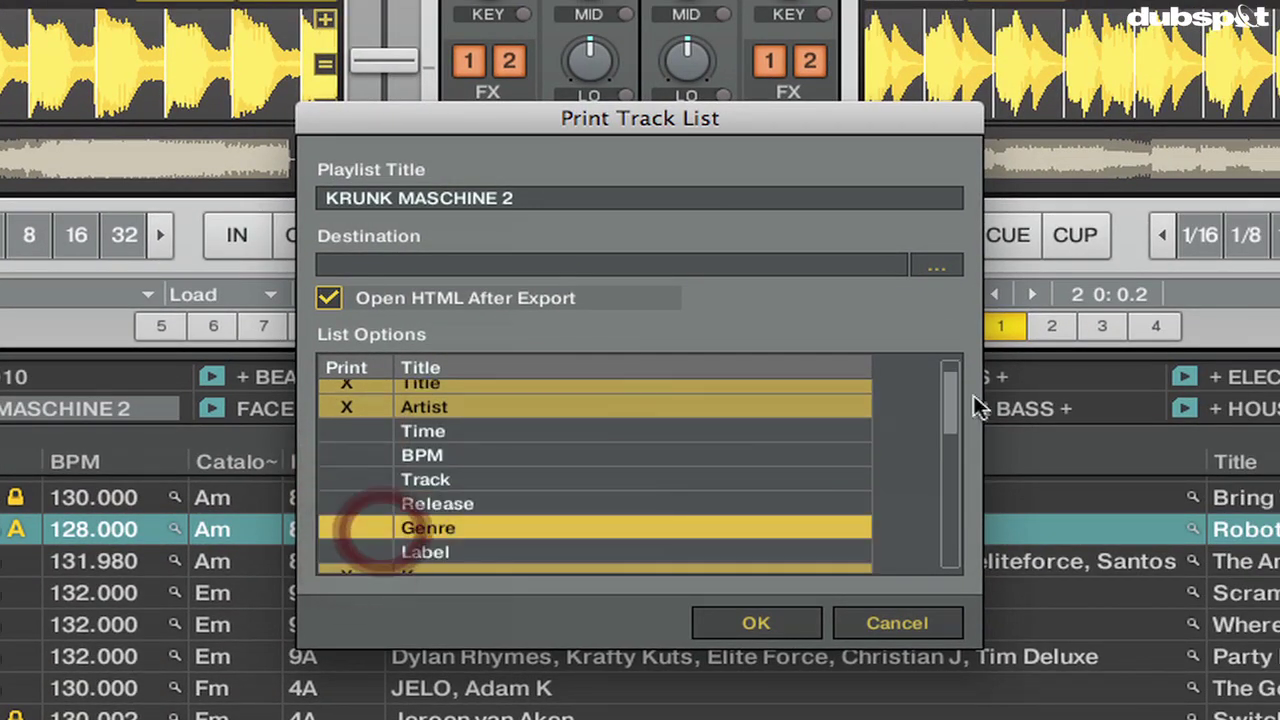
pyautogui.moveTo(950, 400); pyautogui.dragTo(939, 563)
pyautogui.click(346, 396)
pyautogui.click(345, 421)
pyautogui.click(345, 463)
pyautogui.click(344, 445)
pyautogui.click(346, 493)
pyautogui.click(346, 541)
# Step: Also exclude Release Date, Bit Rate, Comment2, Playcount, Last Played and Import Date columns
pyautogui.scroll(1, 361, 422)
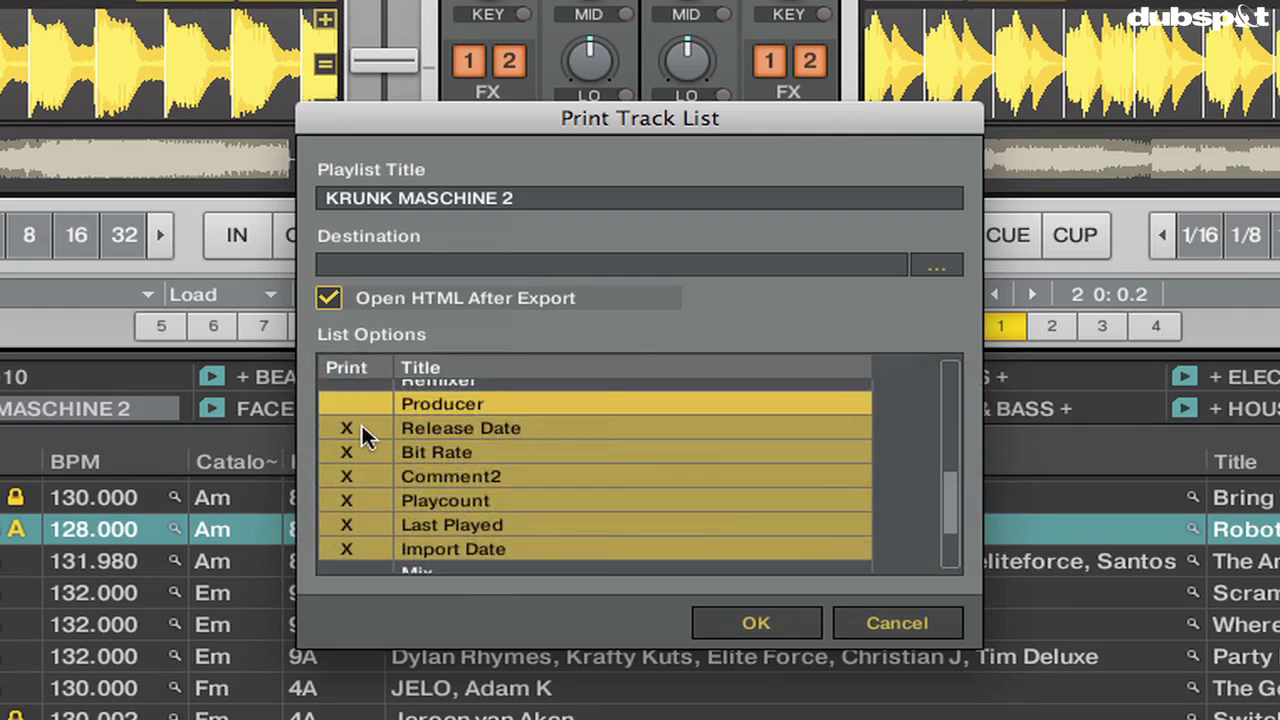
pyautogui.click(346, 426)
pyautogui.click(346, 449)
pyautogui.click(346, 472)
pyautogui.click(346, 498)
pyautogui.click(348, 524)
pyautogui.click(350, 549)
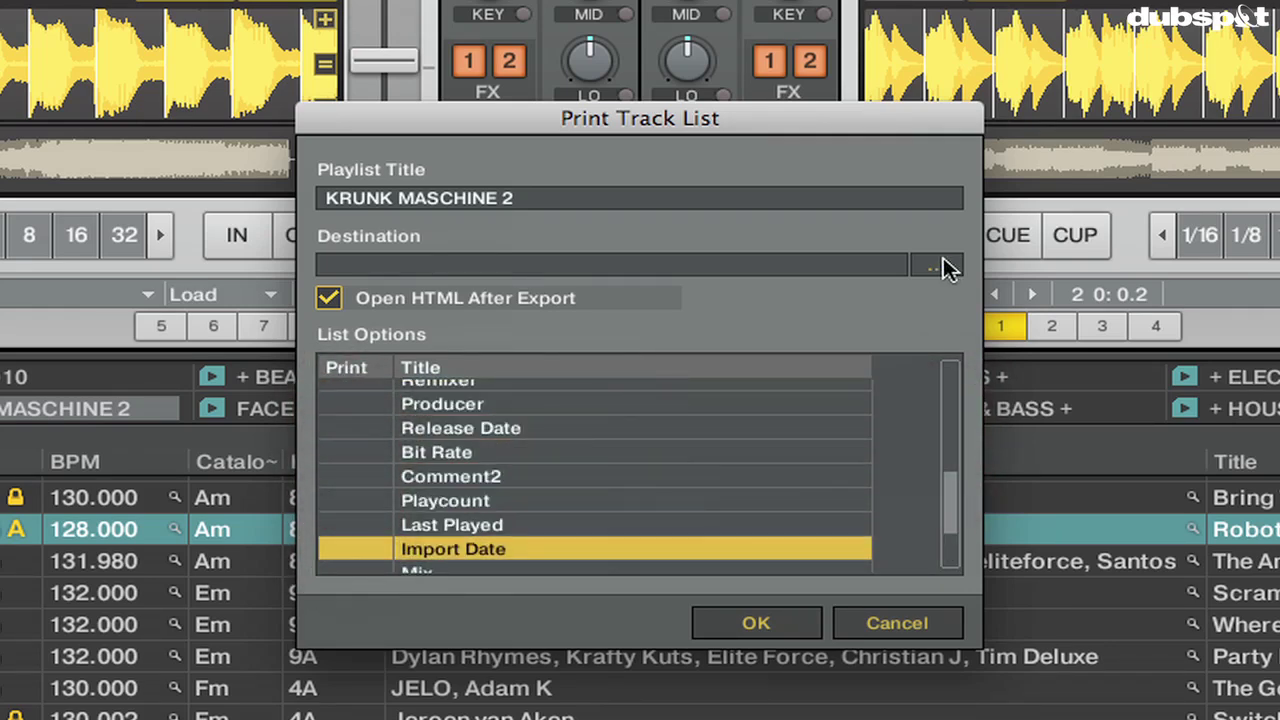
# Step: Export the track list as HTML to the Desktop, opening the webpage afterwards
pyautogui.click(941, 262)
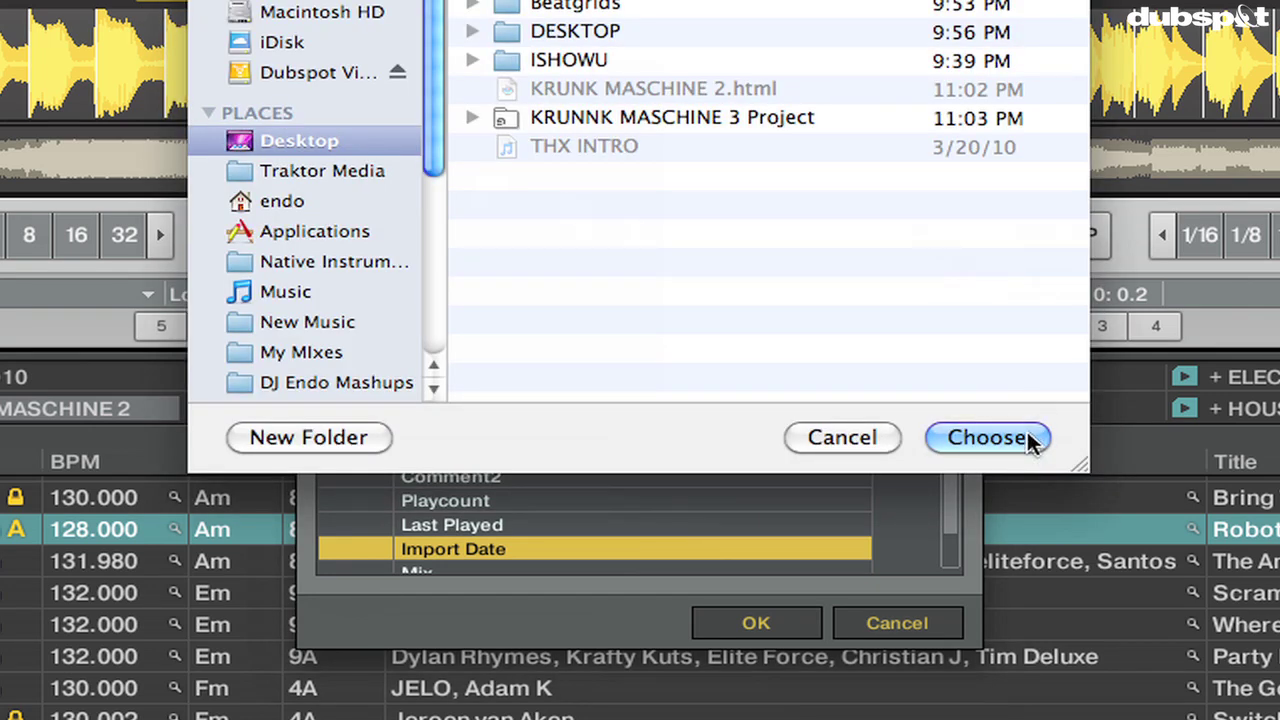
pyautogui.click(1022, 438)
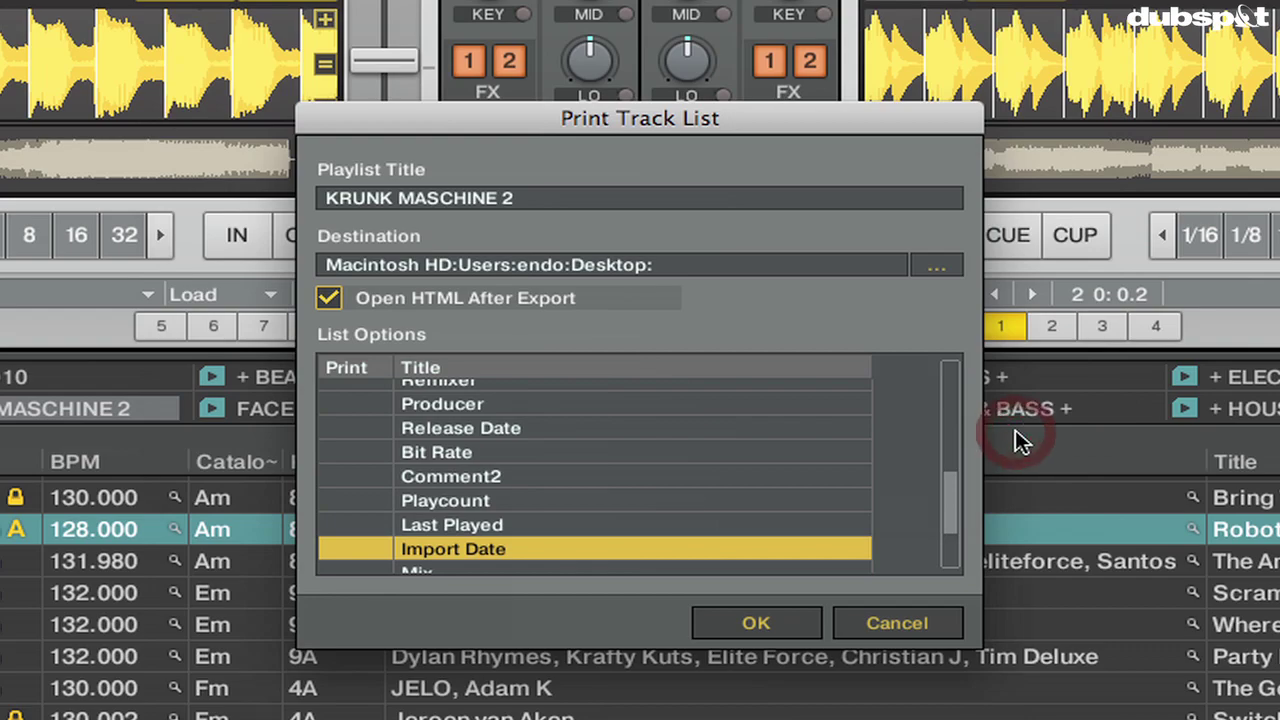
pyautogui.click(333, 299)
pyautogui.click(750, 630)
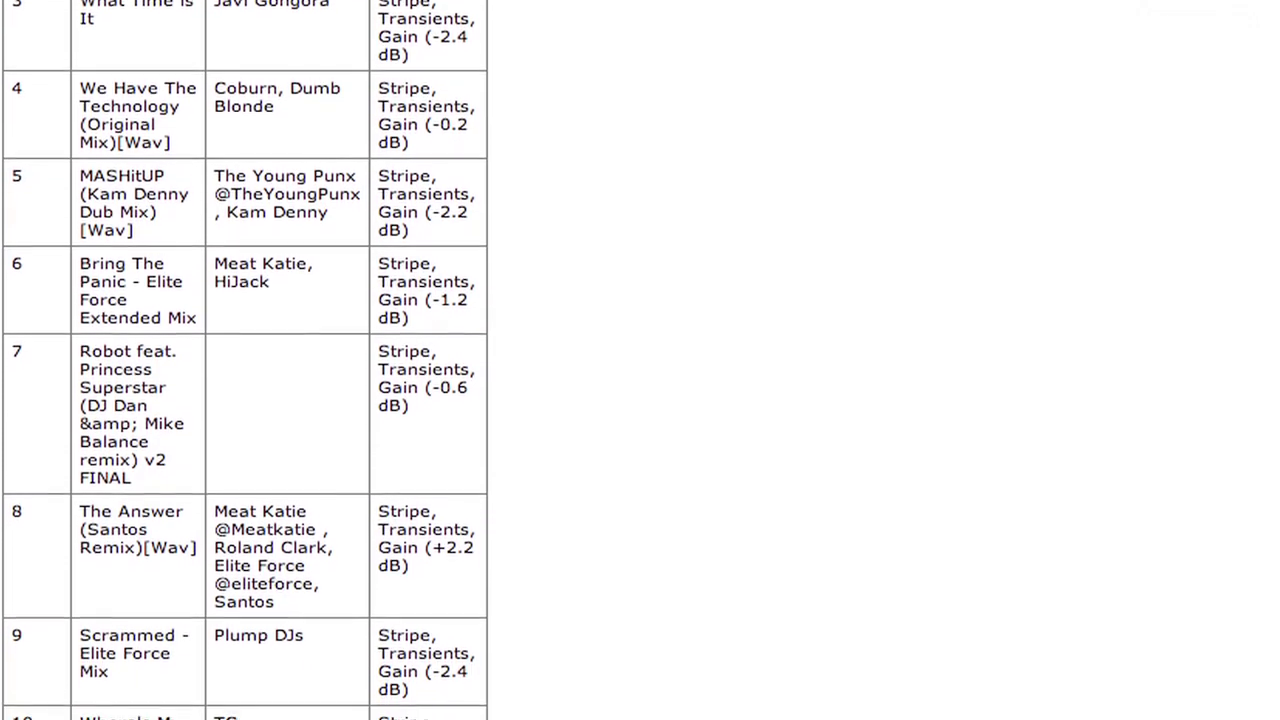
# Step: Bring Ableton Live back to the front from the Dock
pyautogui.click(575, 712)
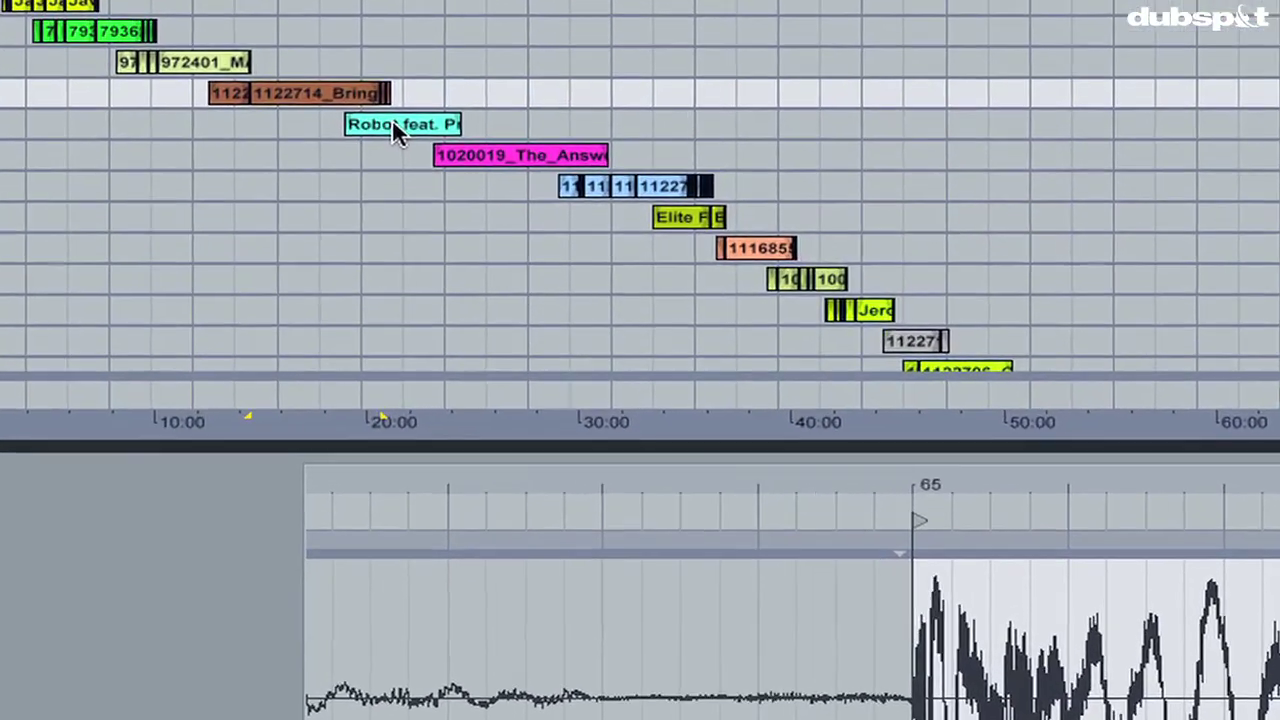
# Step: Set the Robot clip's gain to -0.60 dB after checking the value in Safari
pyautogui.click(520, 196)
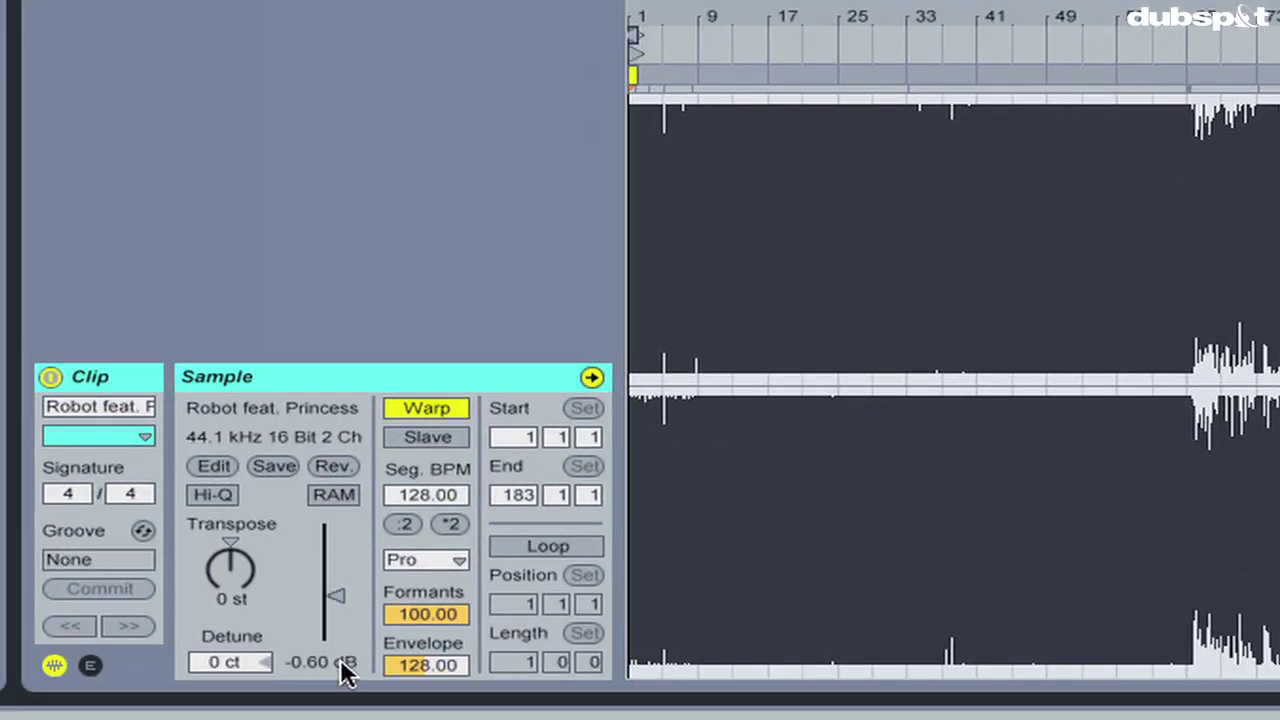
pyautogui.press('super+Tab')
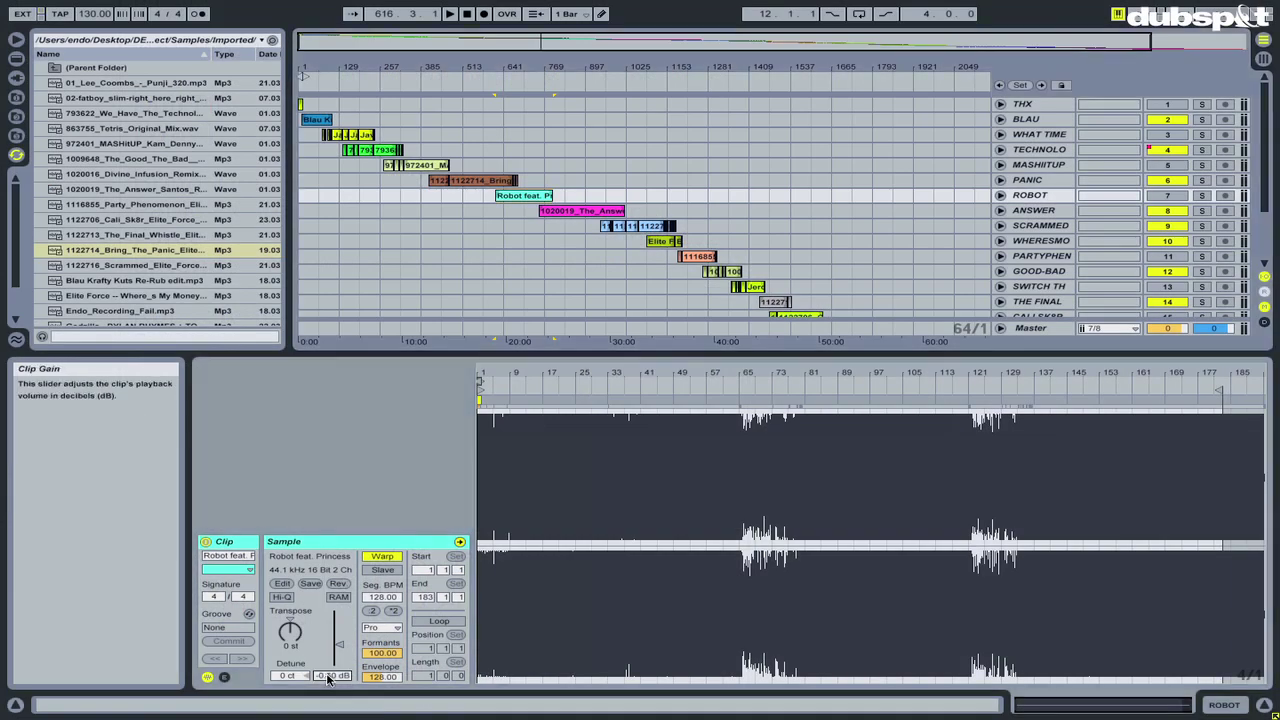
pyautogui.click(328, 678)
pyautogui.write('6')
pyautogui.press('Return')
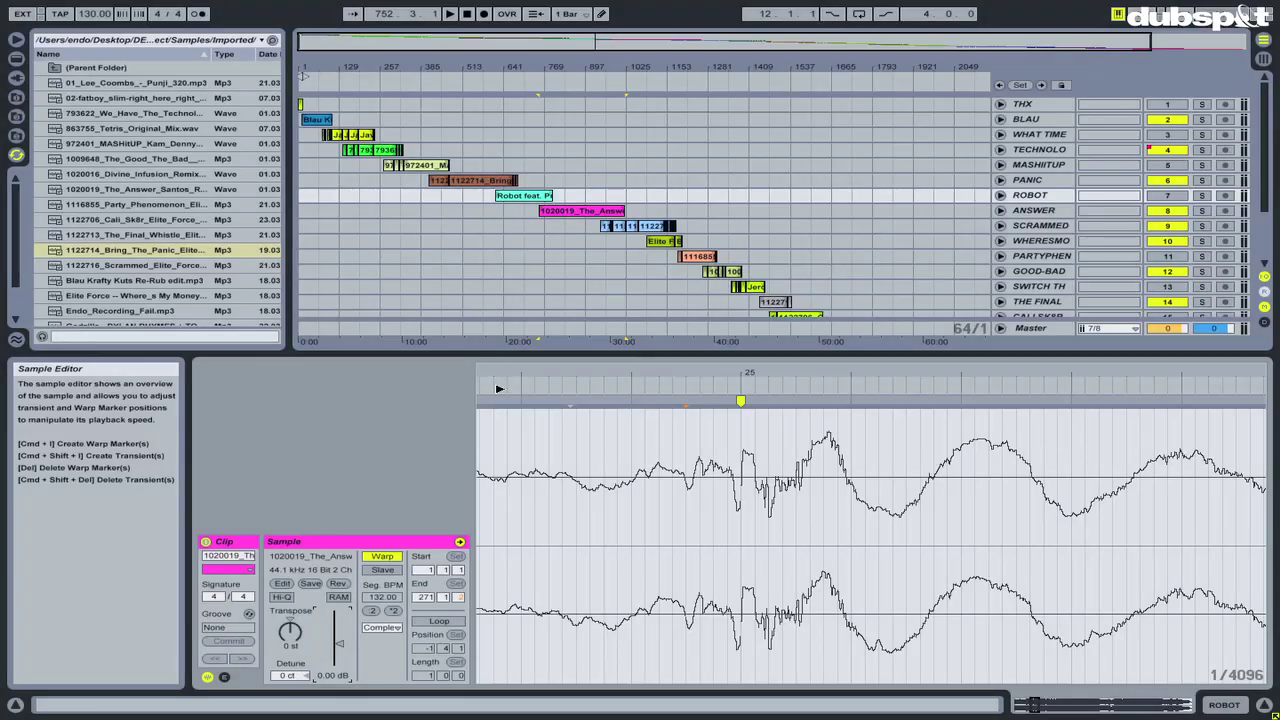
# Step: Read The Answer's +2.2 dB gain in Safari's track list, then return to Live
pyautogui.press('super+Tab')
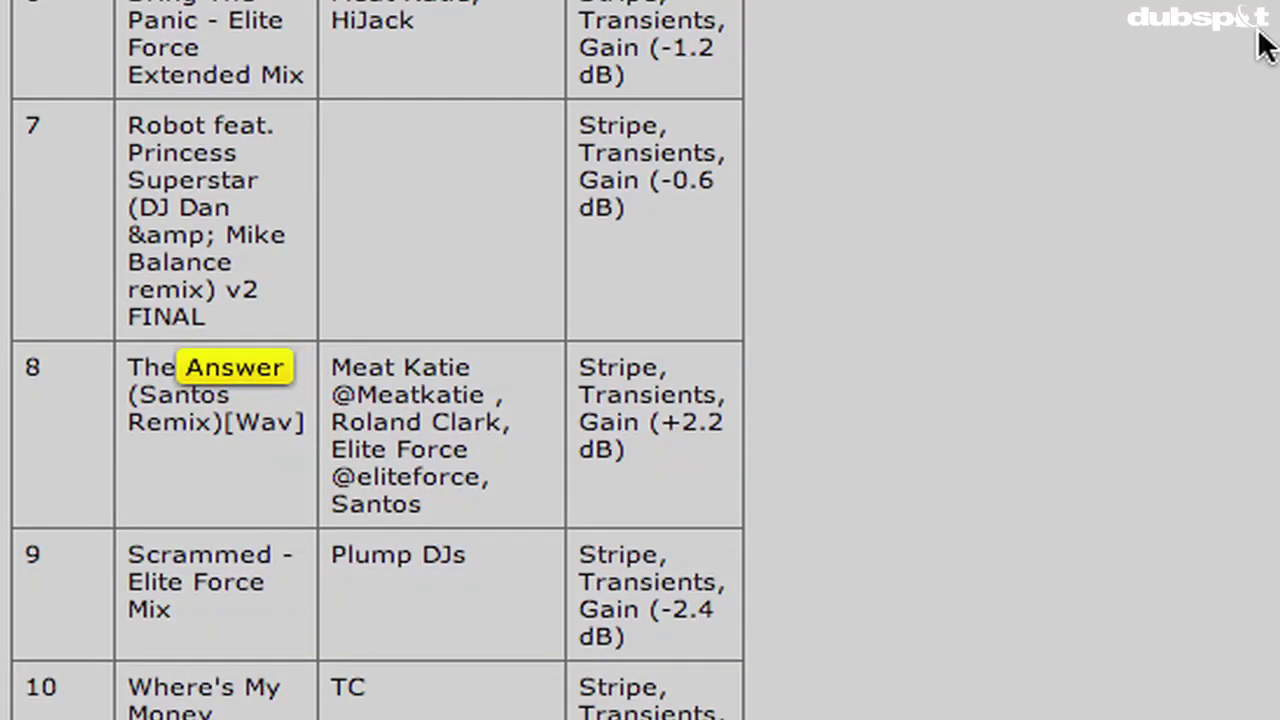
pyautogui.click(622, 432)
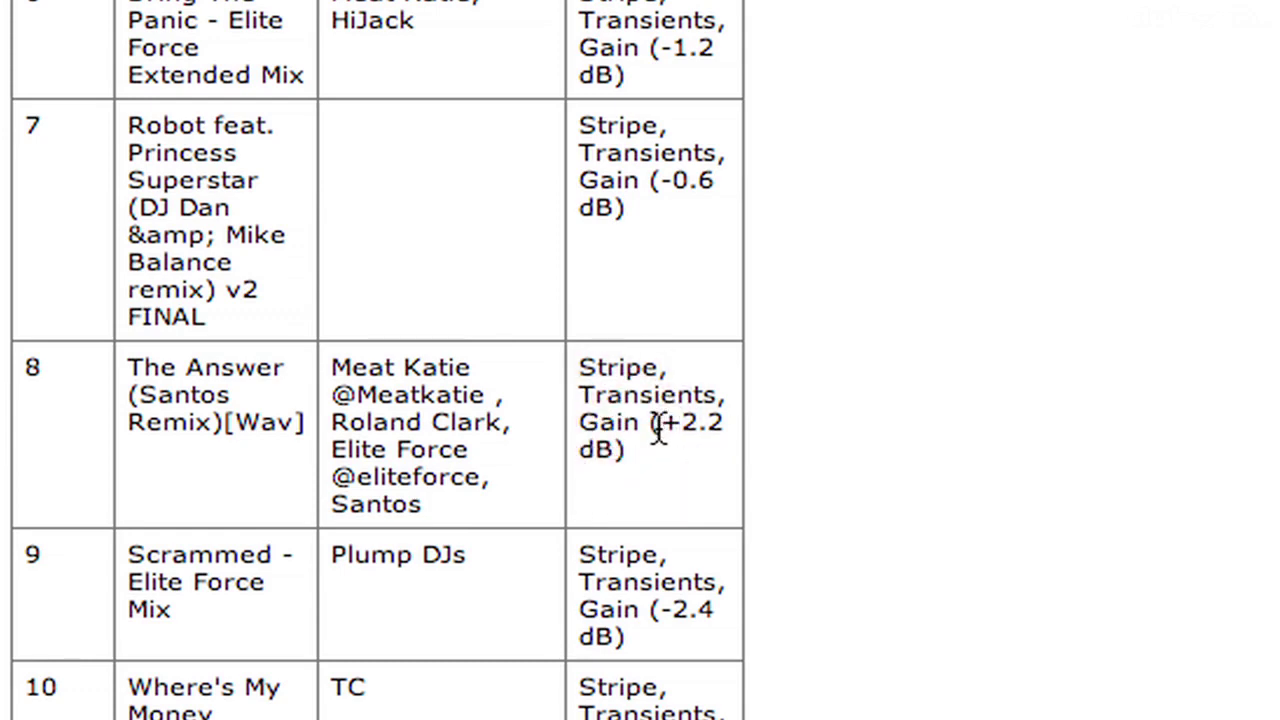
pyautogui.press('super+Tab')
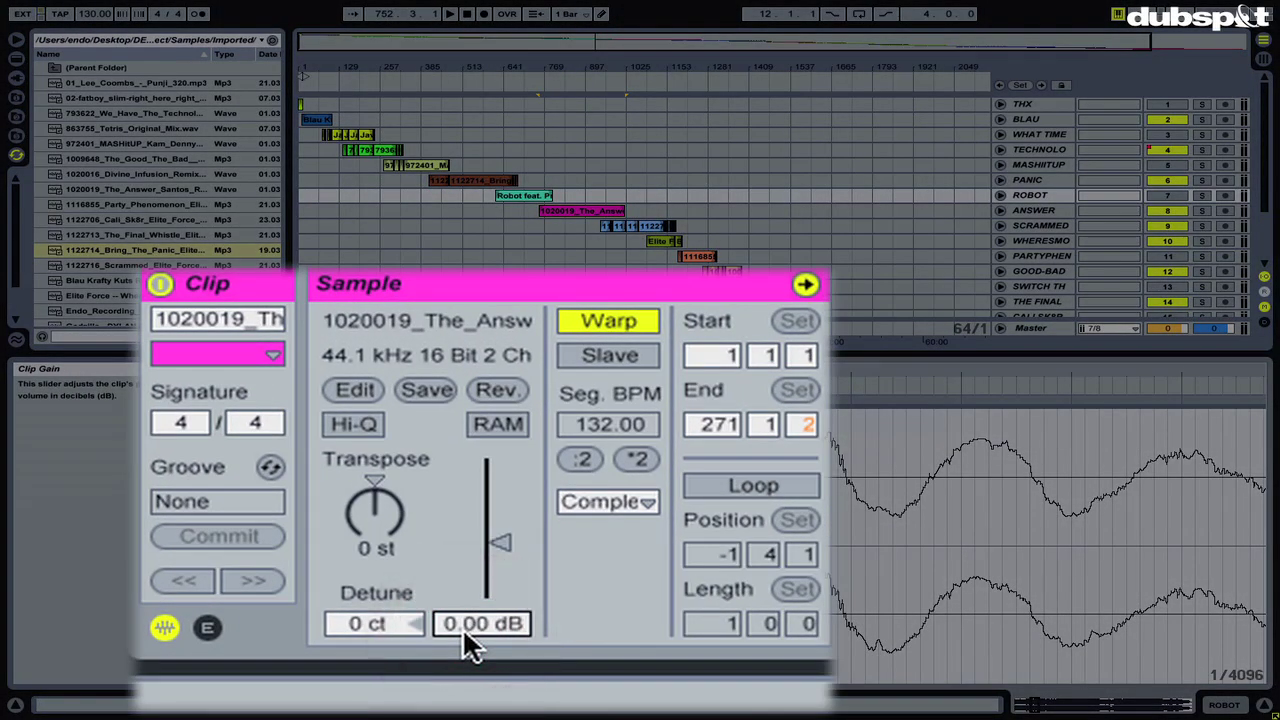
# Step: Set The Answer clip's gain to 2.20 dB and its warp mode to Complex Pro
pyautogui.write('2.2')
pyautogui.press('Return')
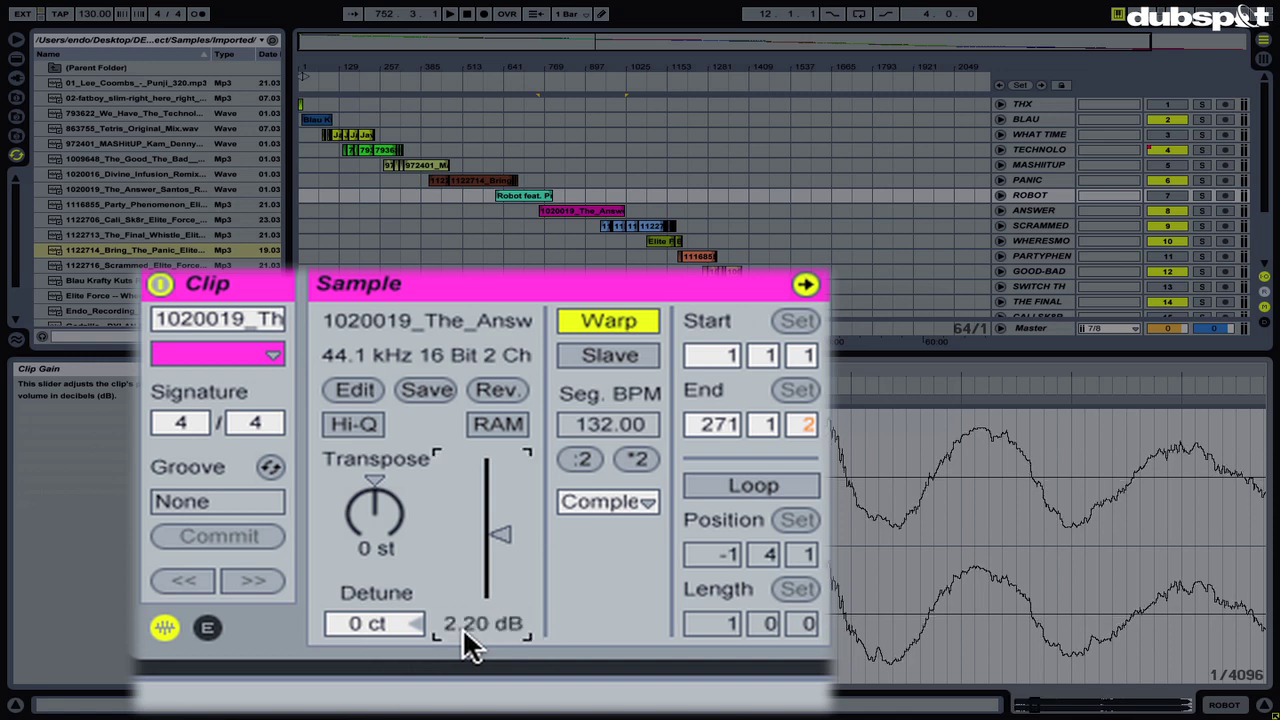
pyautogui.click(575, 503)
pyautogui.click(623, 684)
pyautogui.click(528, 195)
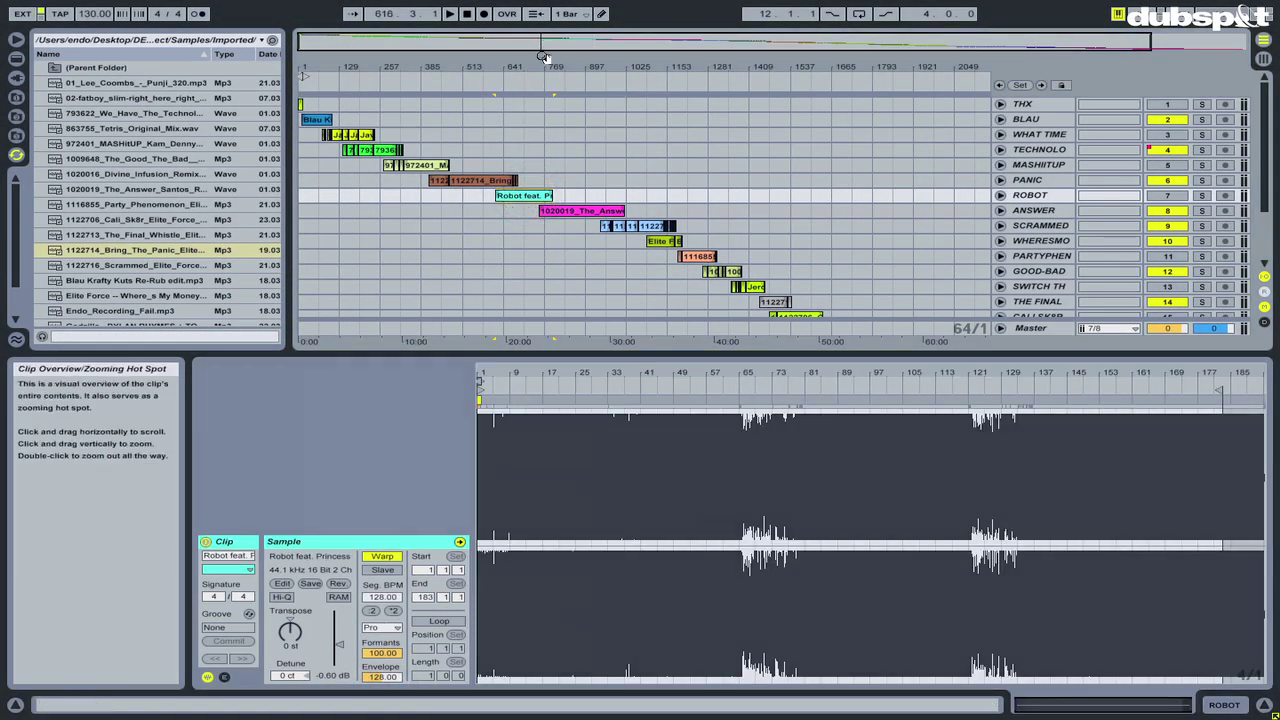
# Step: Zoom in around bars 705–825, unfold ROBOT and ANSWER, and hide the Info and Detail views
pyautogui.moveTo(545, 46); pyautogui.dragTo(551, 78)
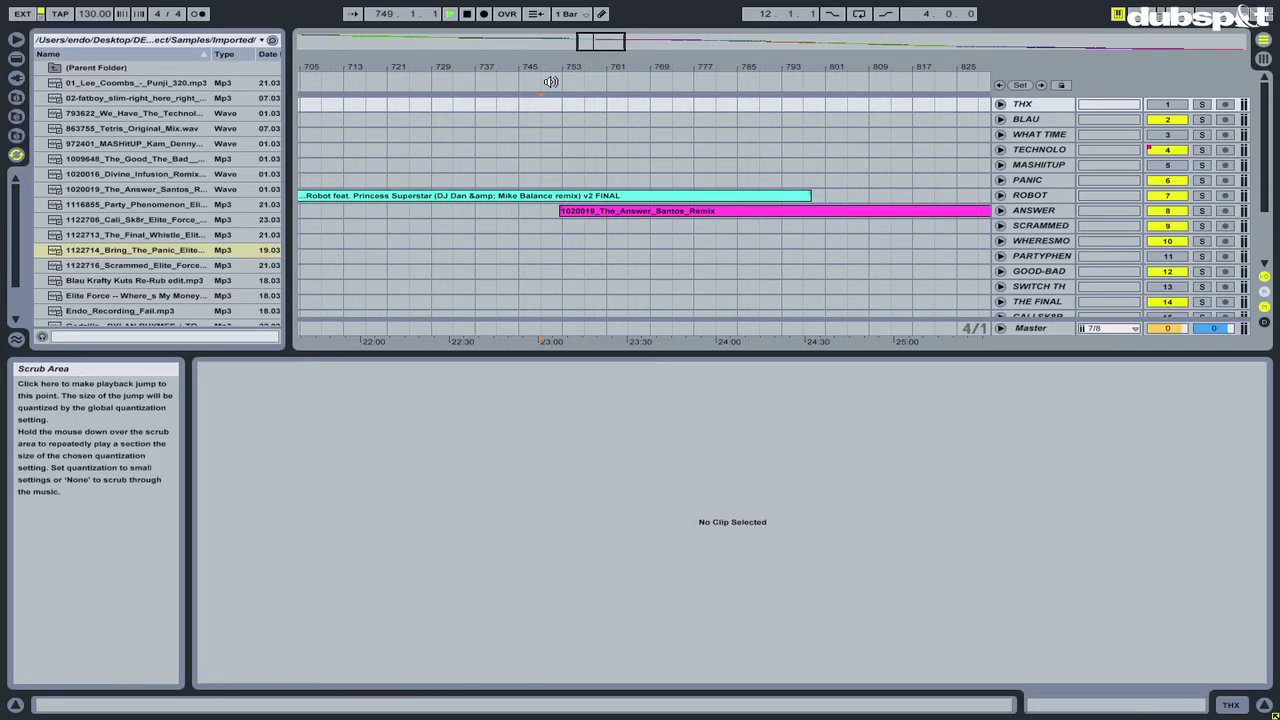
pyautogui.moveTo(561, 76); pyautogui.dragTo(565, 70)
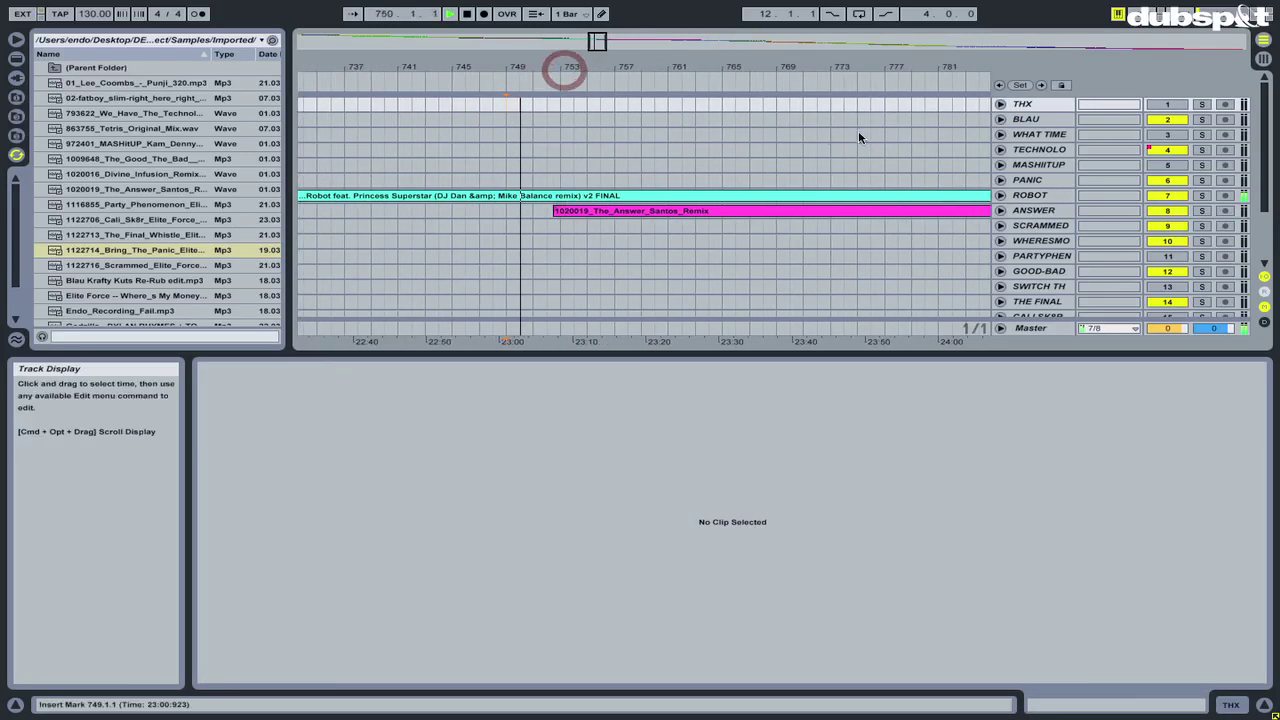
pyautogui.click(999, 195)
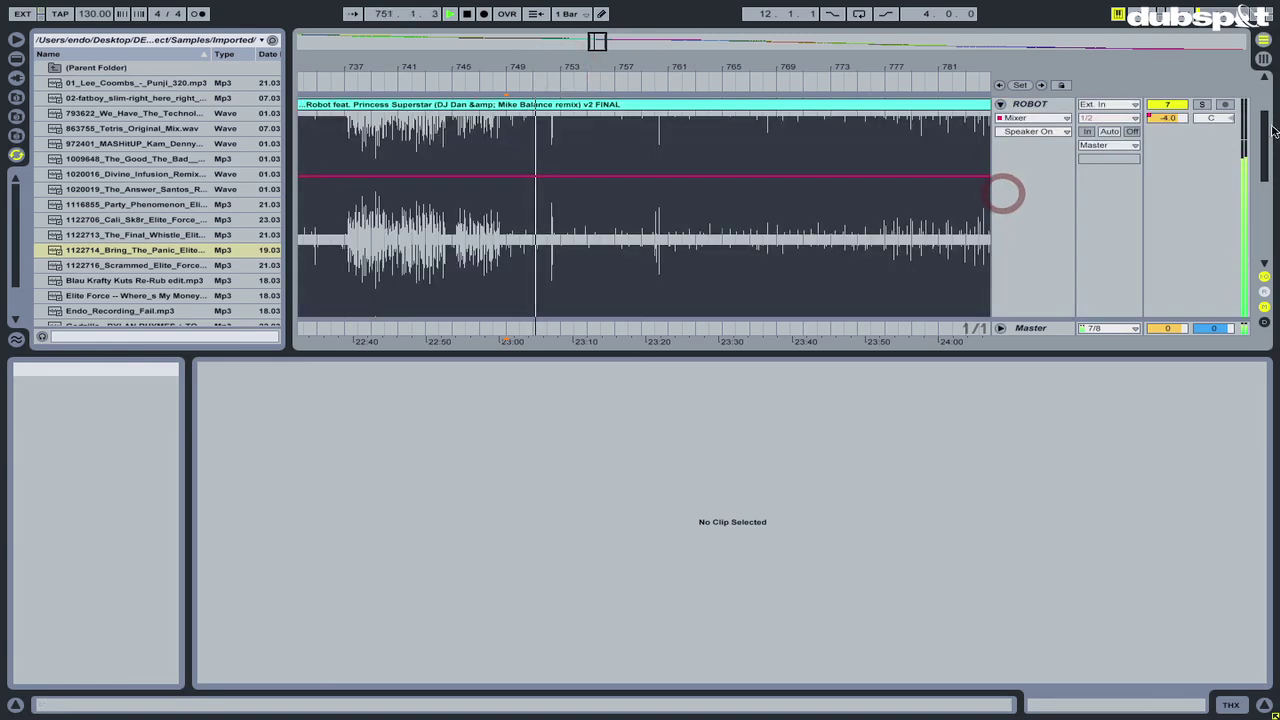
pyautogui.click(15, 704)
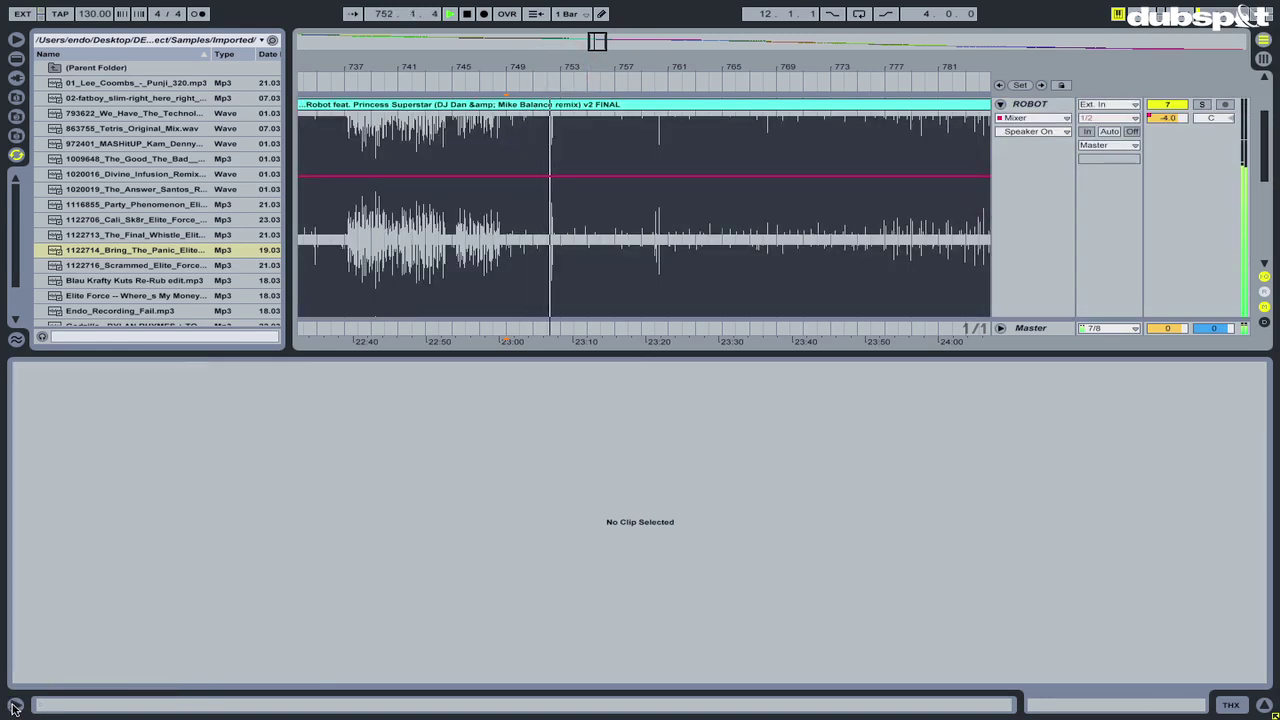
pyautogui.click(1264, 704)
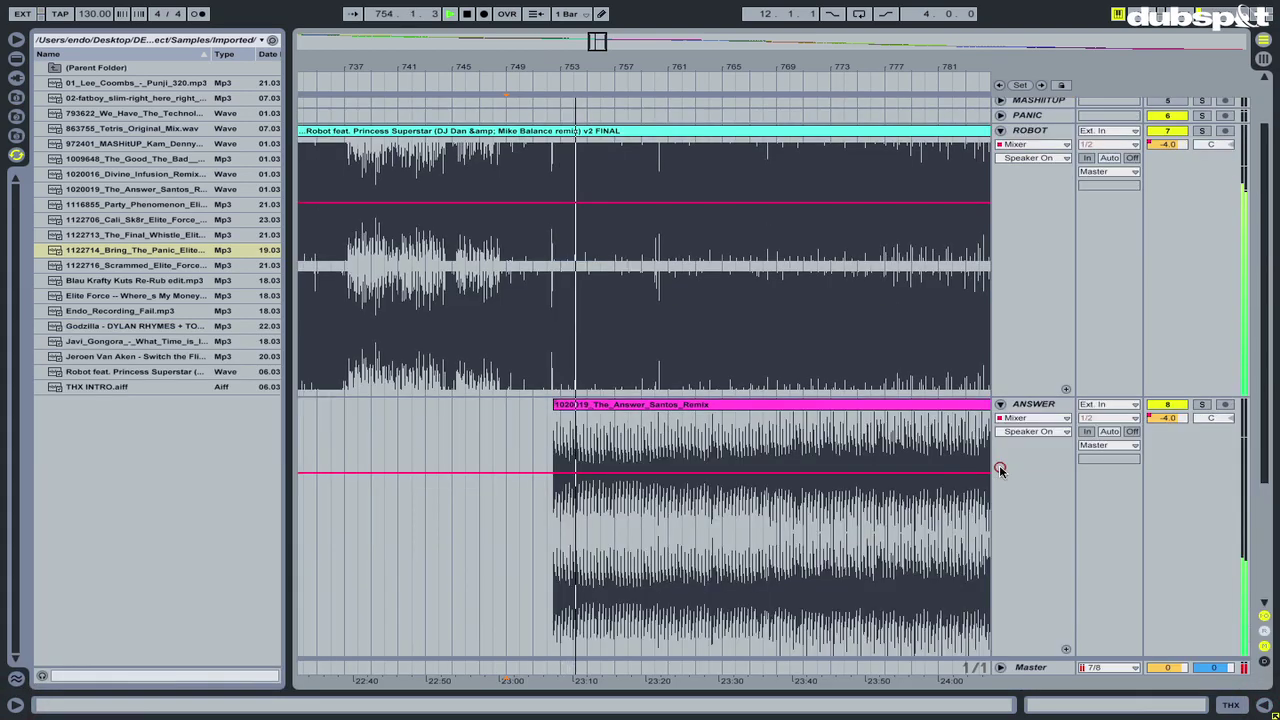
pyautogui.click(1000, 466)
# Step: Play from inside the transition, soloing ANSWER, then ROBOT, before returning to the full mix
pyautogui.moveTo(772, 66); pyautogui.dragTo(594, 66)
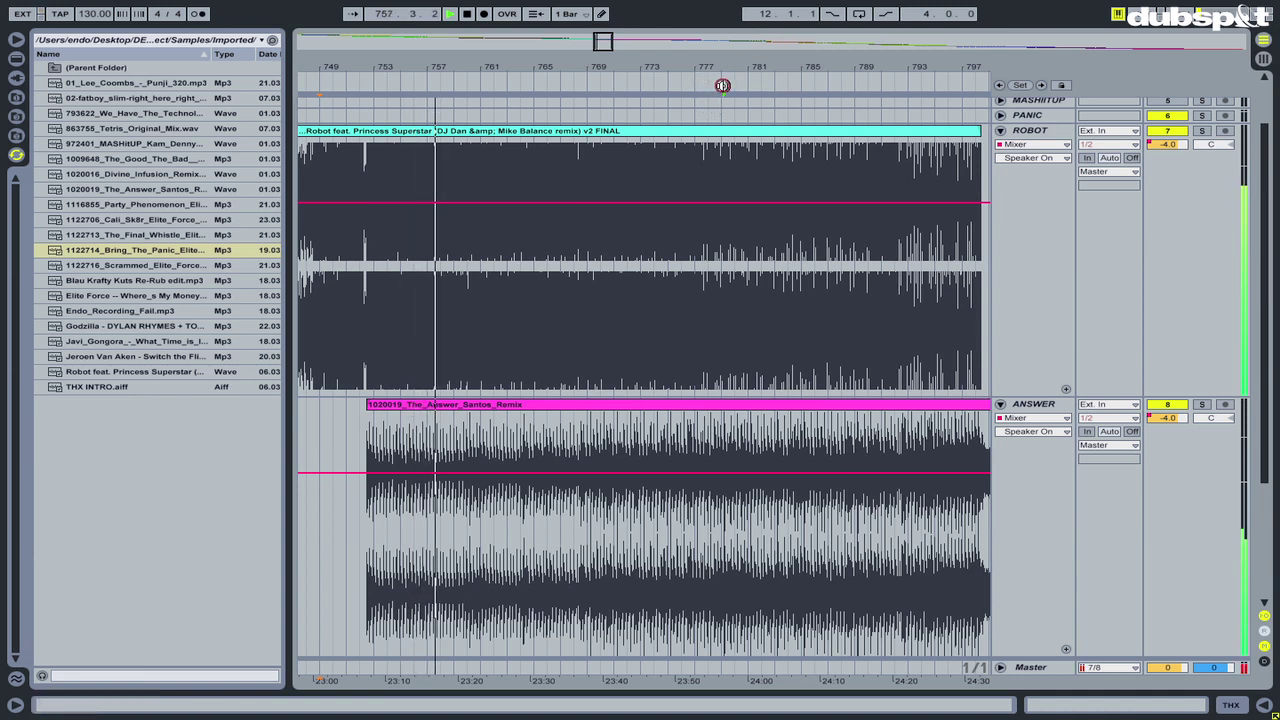
pyautogui.click(723, 85)
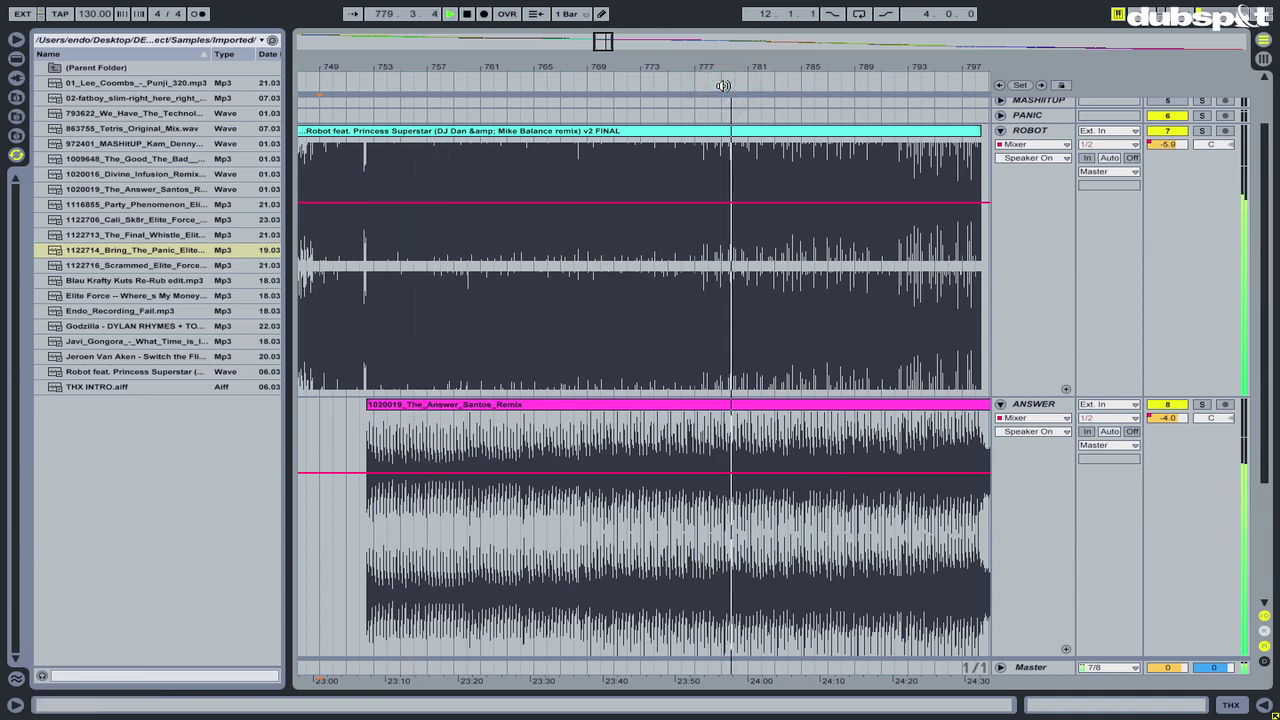
pyautogui.click(1202, 404)
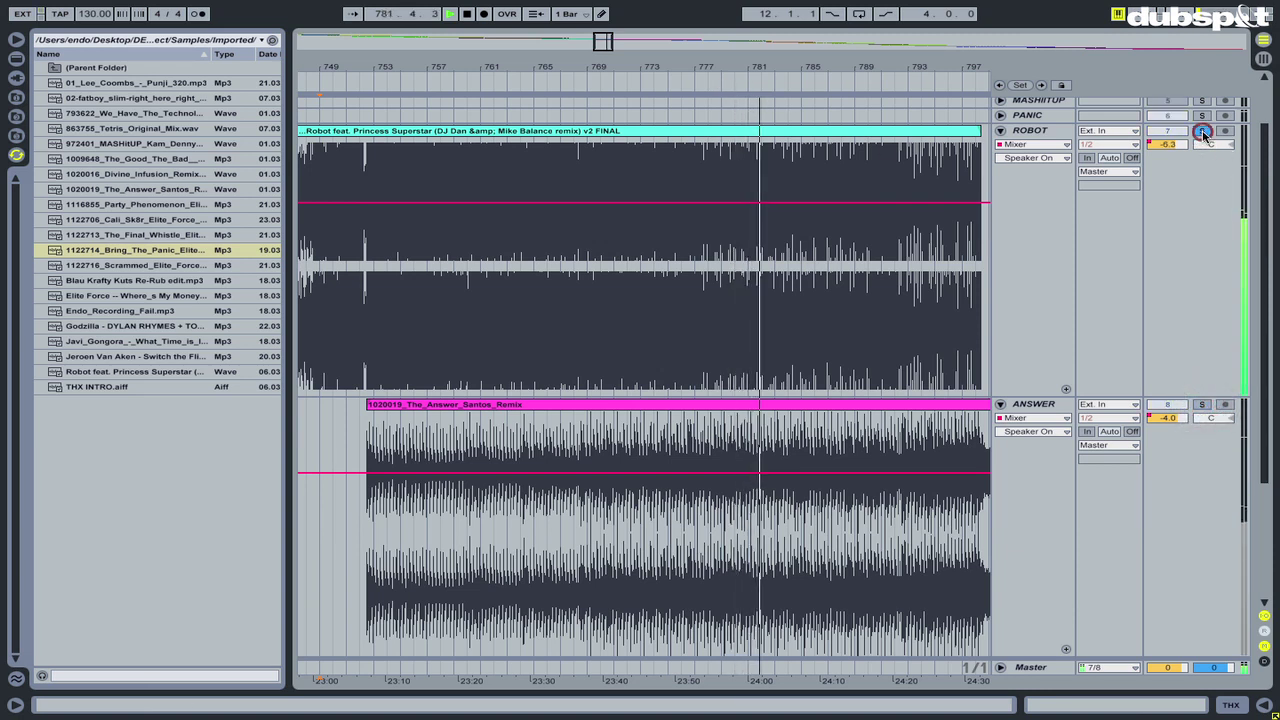
pyautogui.click(1203, 133)
pyautogui.click(1203, 133)
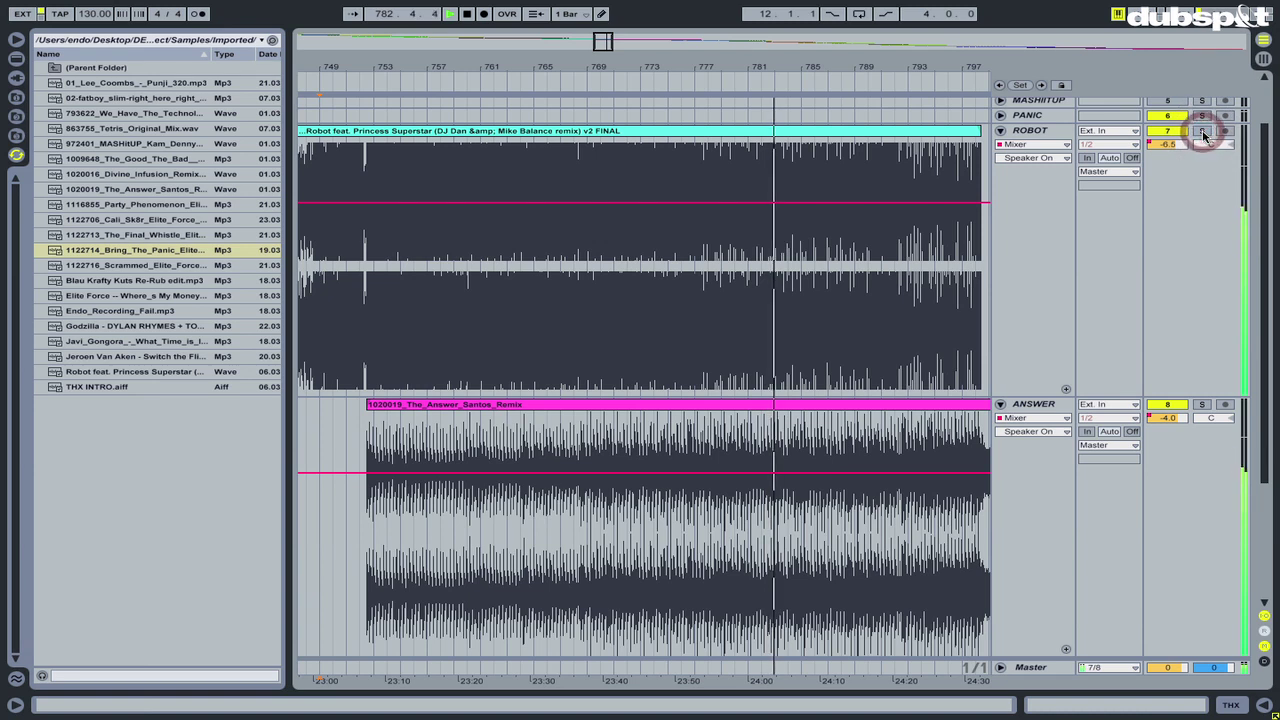